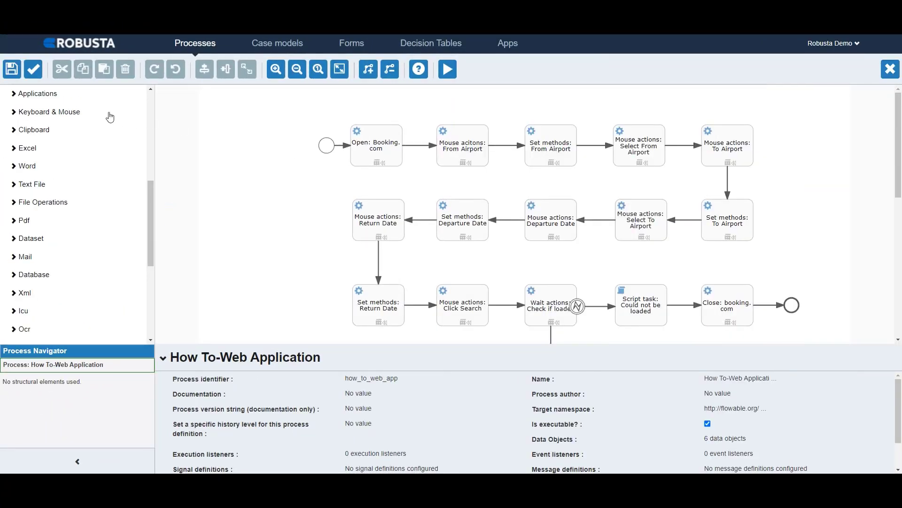
Step: Try placing an Open activity from the Applications group on the canvas near the start event and delete it again
left_click(62, 97)
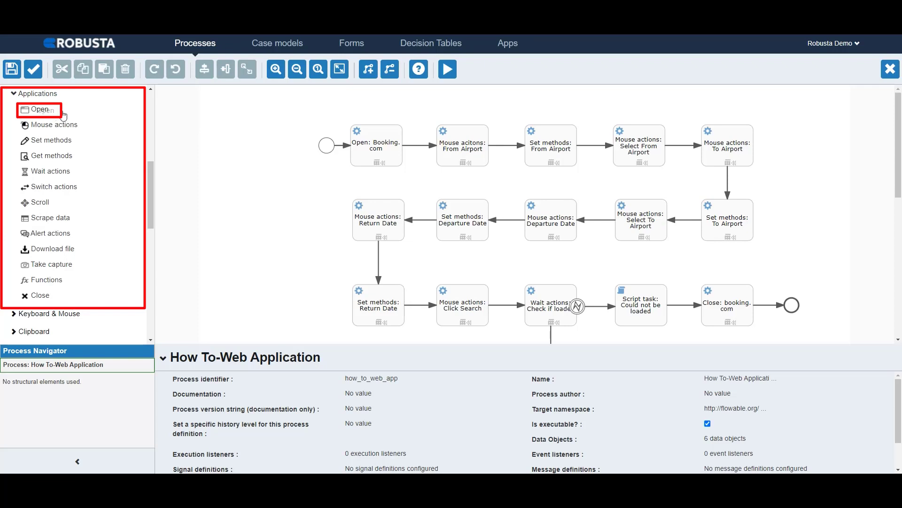
left_click_drag(53, 112, 260, 188)
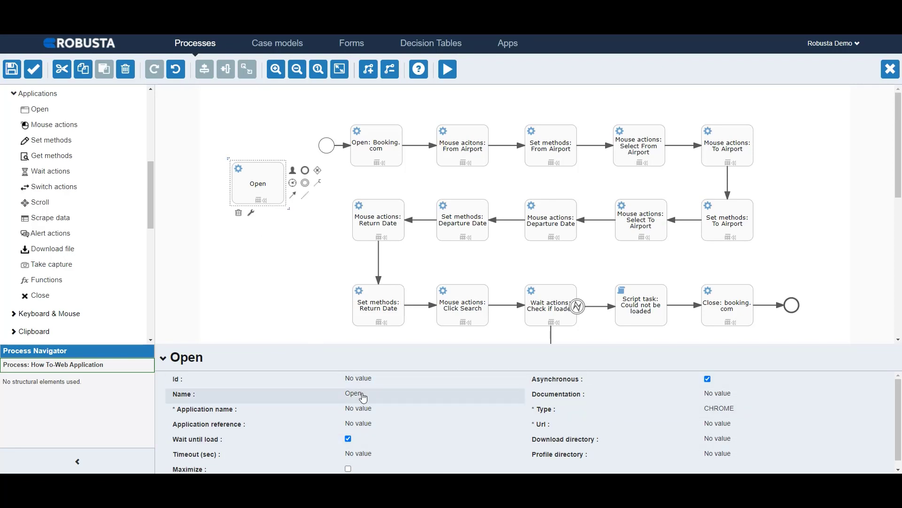
left_click(239, 215)
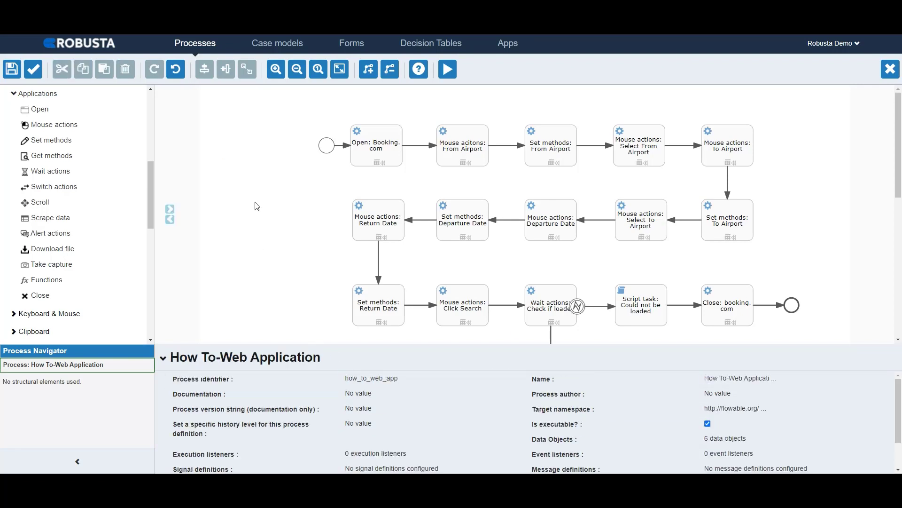
left_click(374, 147)
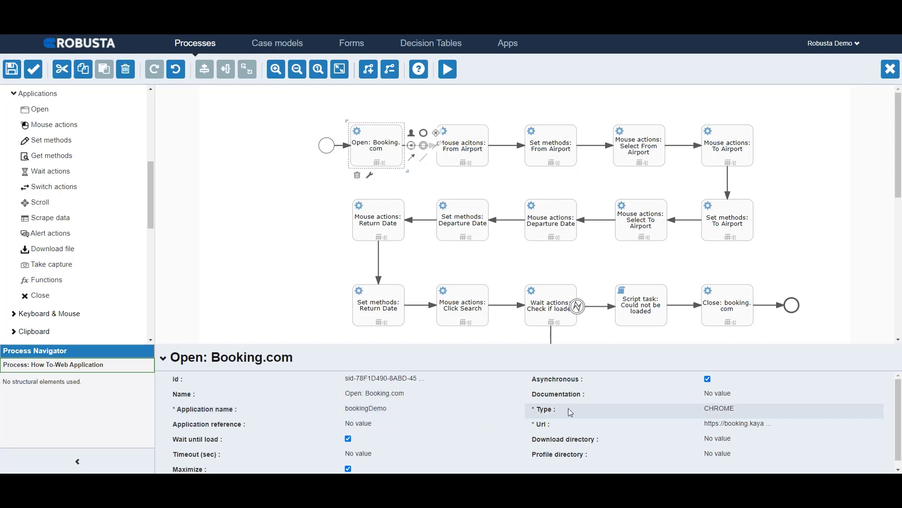
left_click(712, 412)
left_click(713, 408)
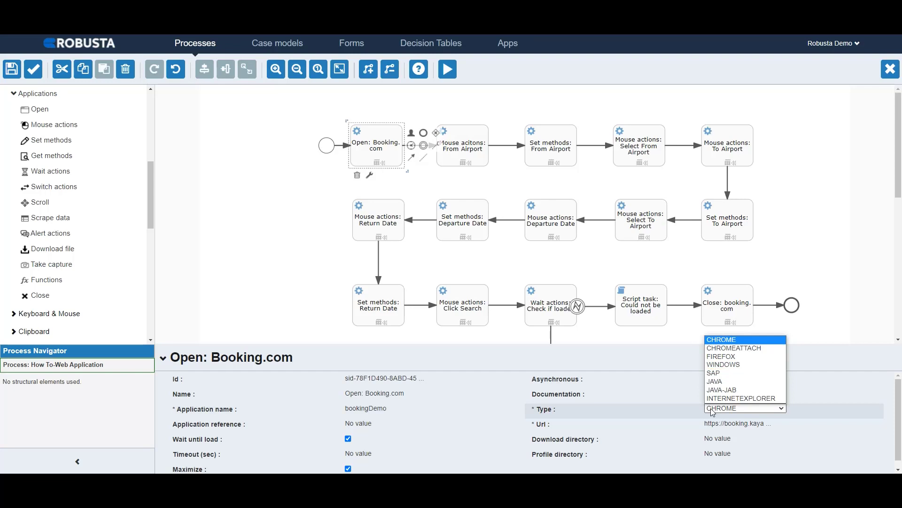
left_click(708, 411)
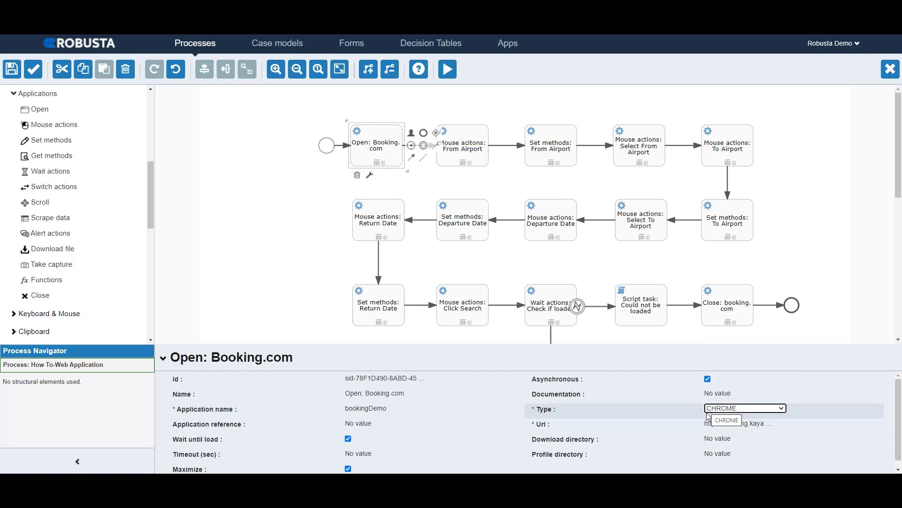
left_click(711, 423)
key("ctrl+c")
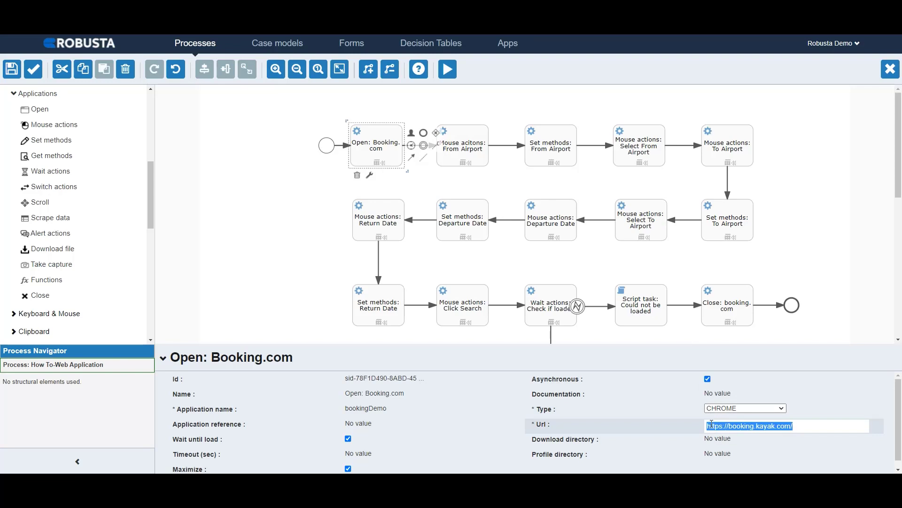
key("Return")
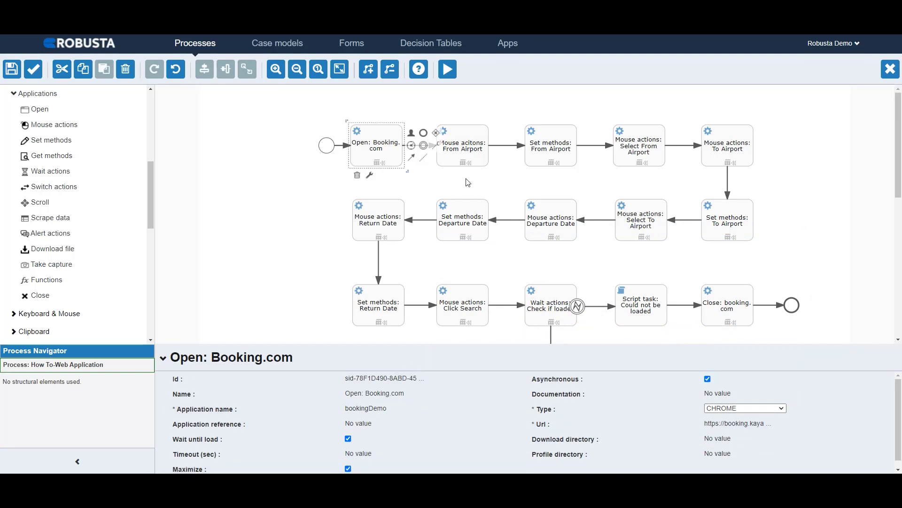
Step: Open the Booking.com flights page as a new Chrome page from the field selector of the first From Airport mouse action
left_click(469, 155)
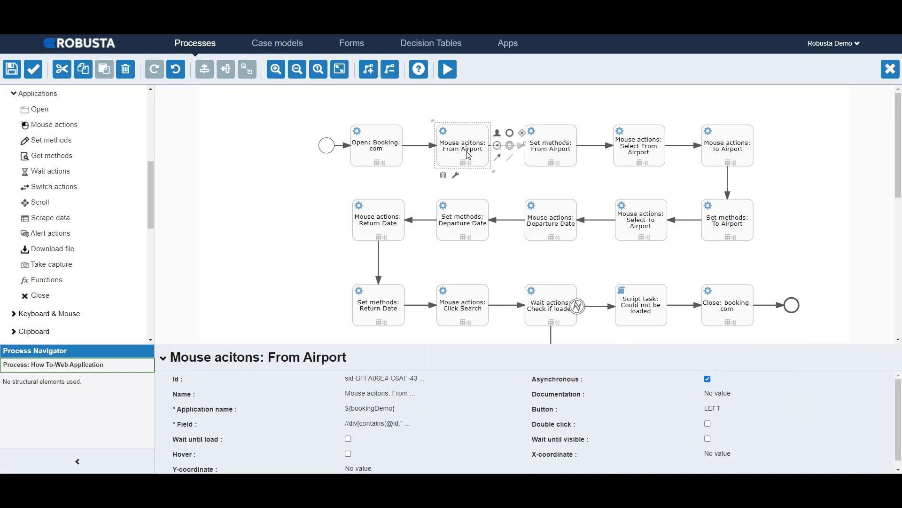
left_click(389, 426)
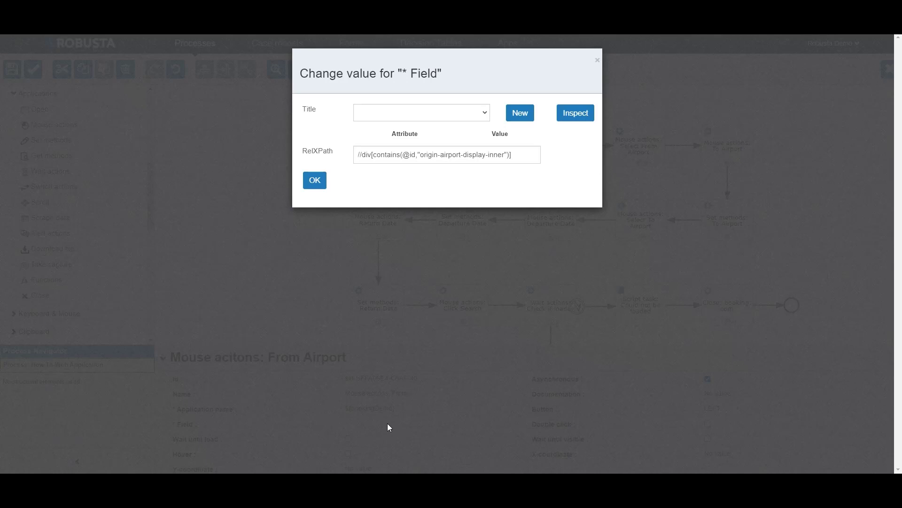
left_click(531, 116)
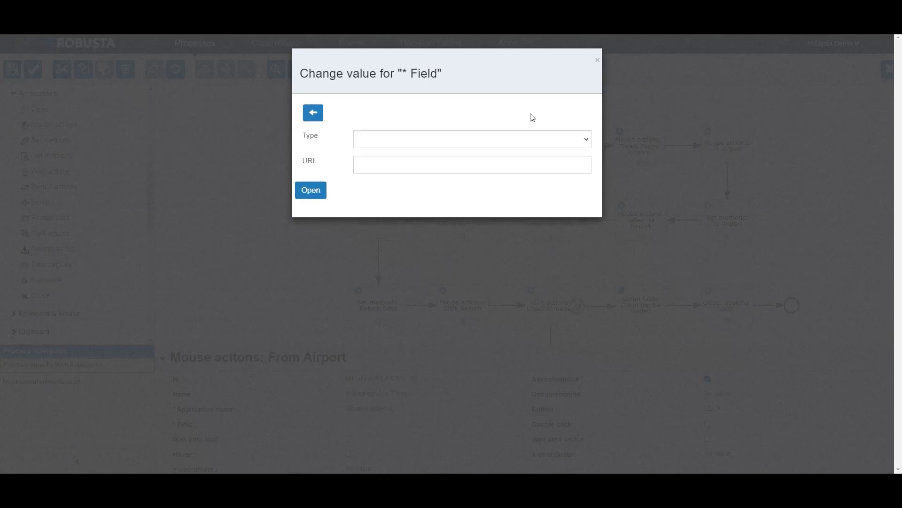
left_click(516, 139)
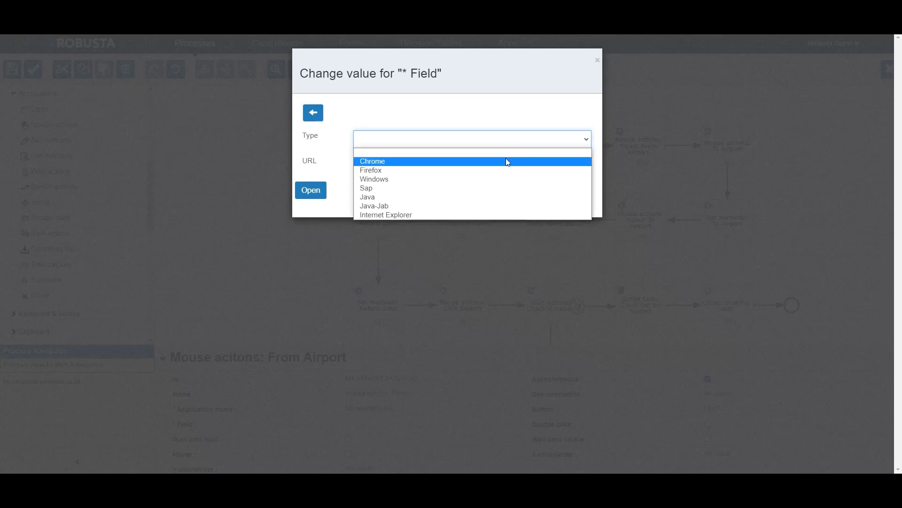
left_click(506, 158)
left_click(501, 165)
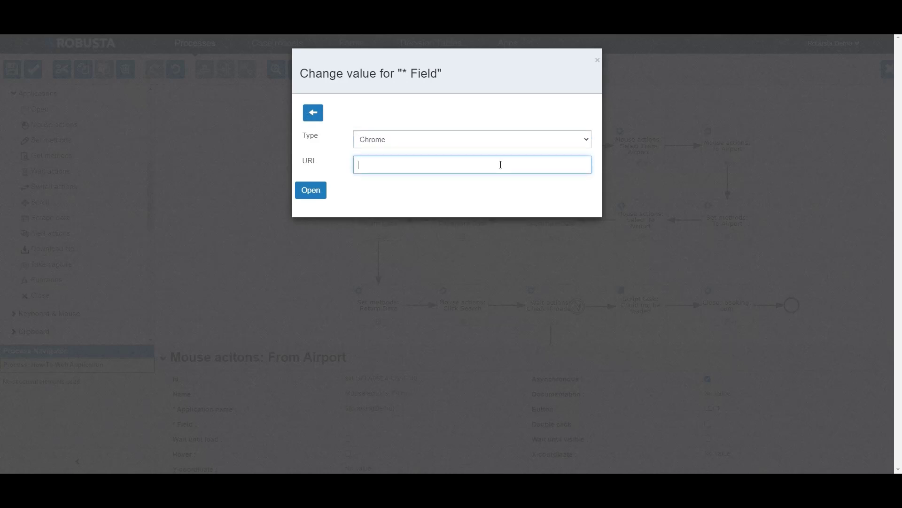
key("ctrl+v")
left_click(317, 191)
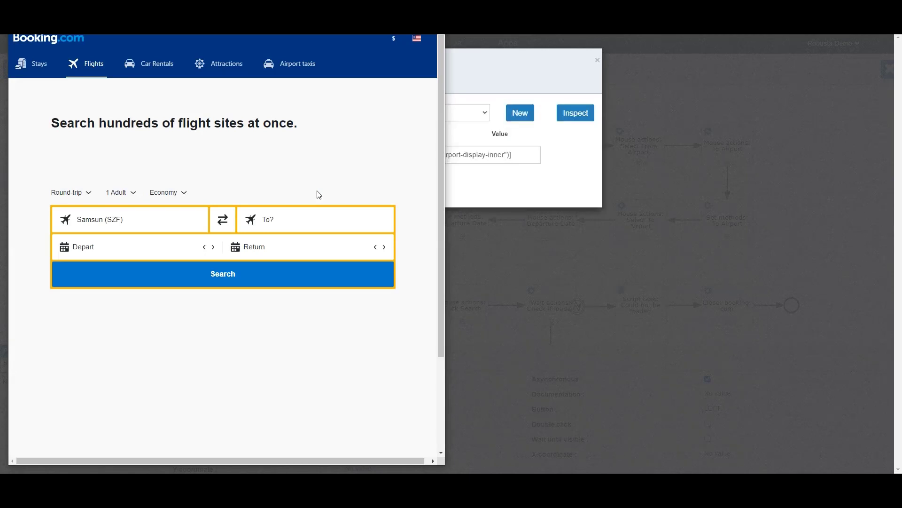
Step: Inspect the Search Flights at Booking.com page, pick the Samsun (SZF) origin box, and accept its XPath as the field value
left_click(463, 116)
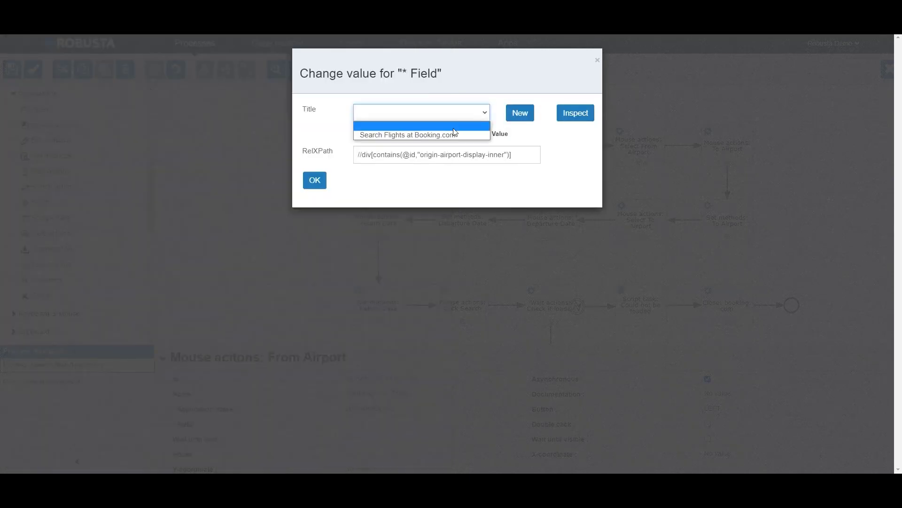
left_click(455, 133)
left_click(571, 118)
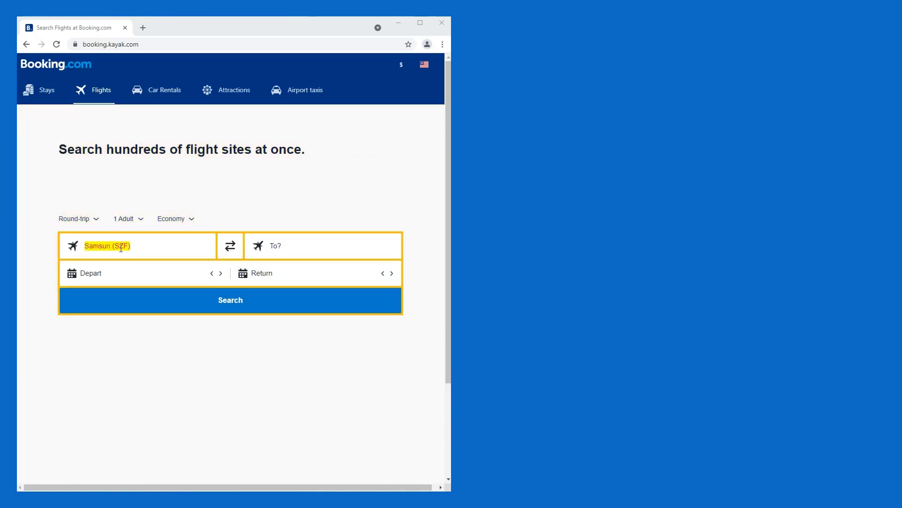
left_click(103, 246)
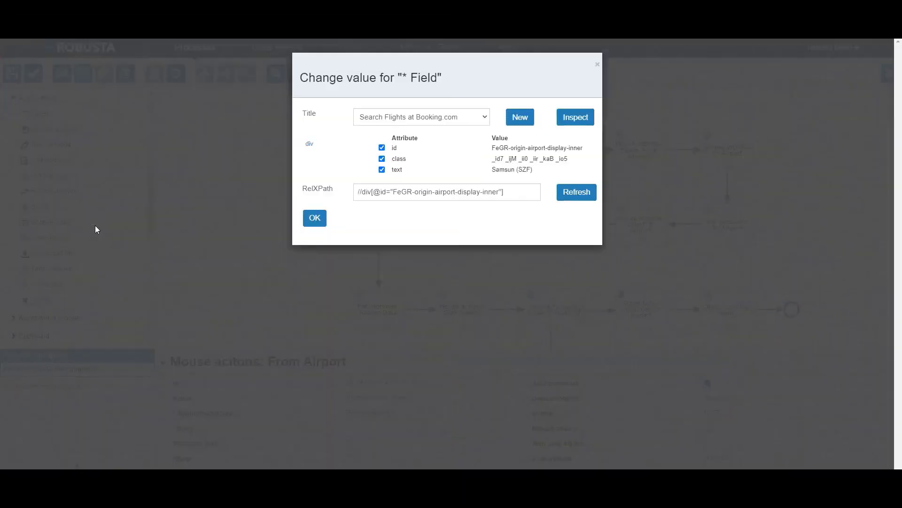
left_click(315, 218)
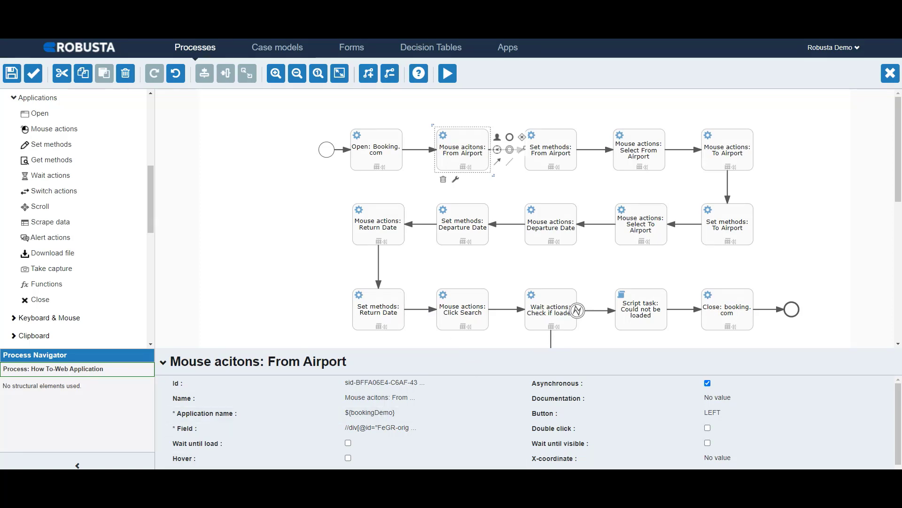
Step: Review the prepared XPath list in the Excel workbook and the Button setting of the first From Airport mouse action
key("alt+Tab")
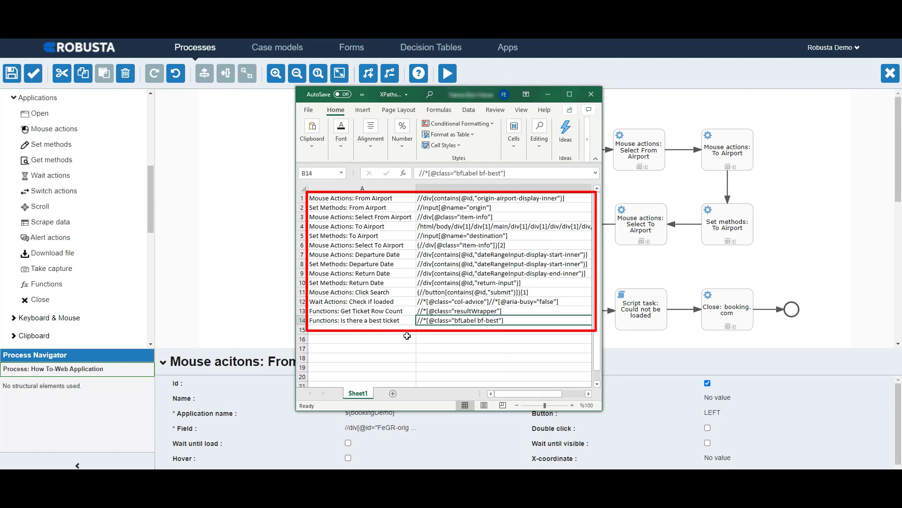
left_click(548, 95)
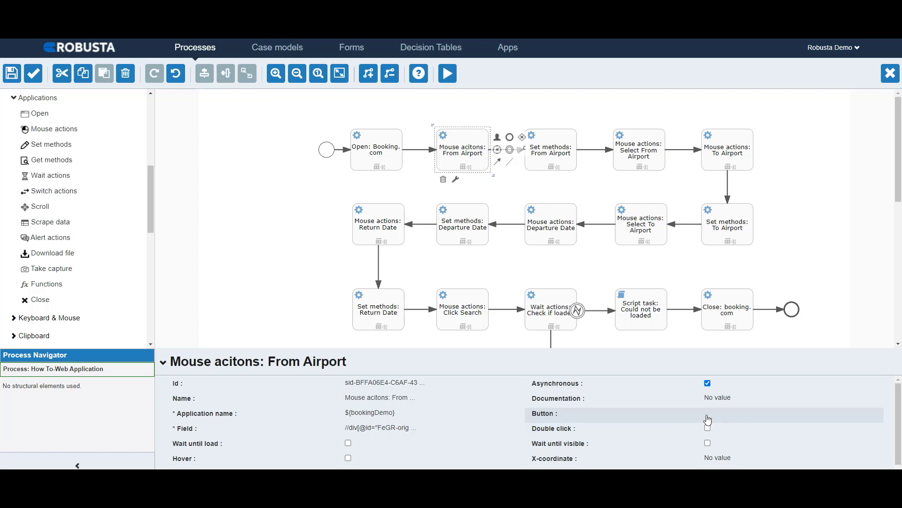
left_click(708, 418)
left_click(709, 419)
Step: Review the Set methods: From Airport properties and the process's data objects with their default values
left_click(563, 154)
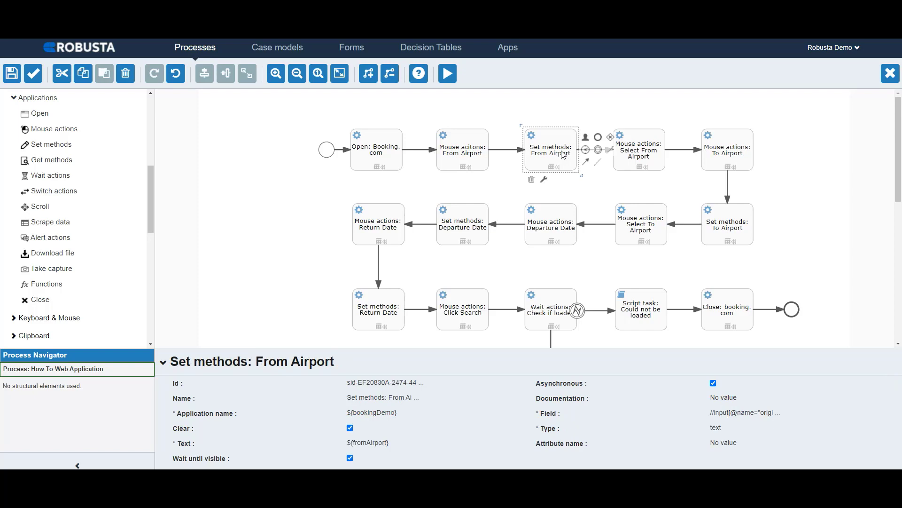
left_click(573, 190)
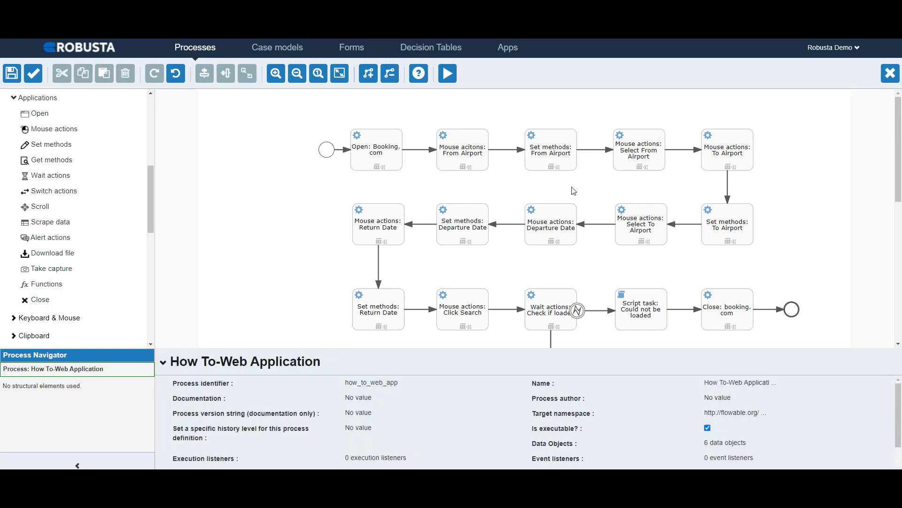
left_click(726, 442)
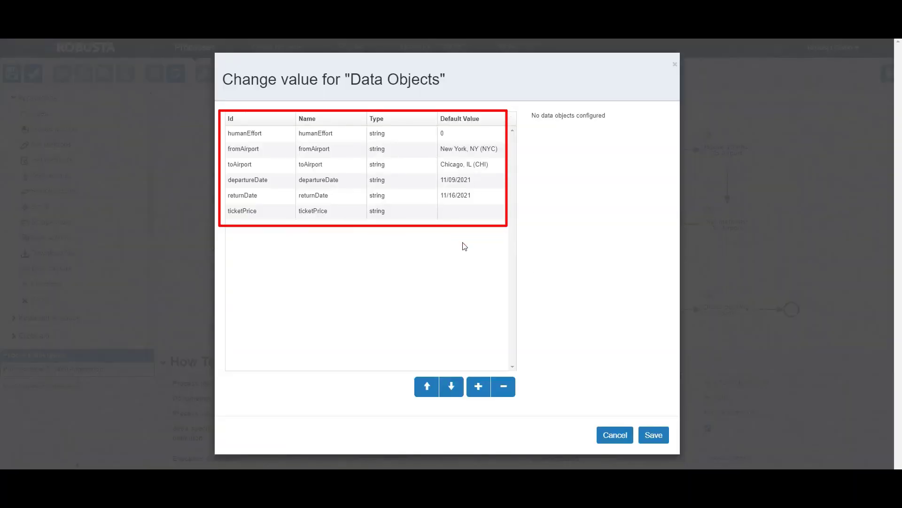
left_click(615, 433)
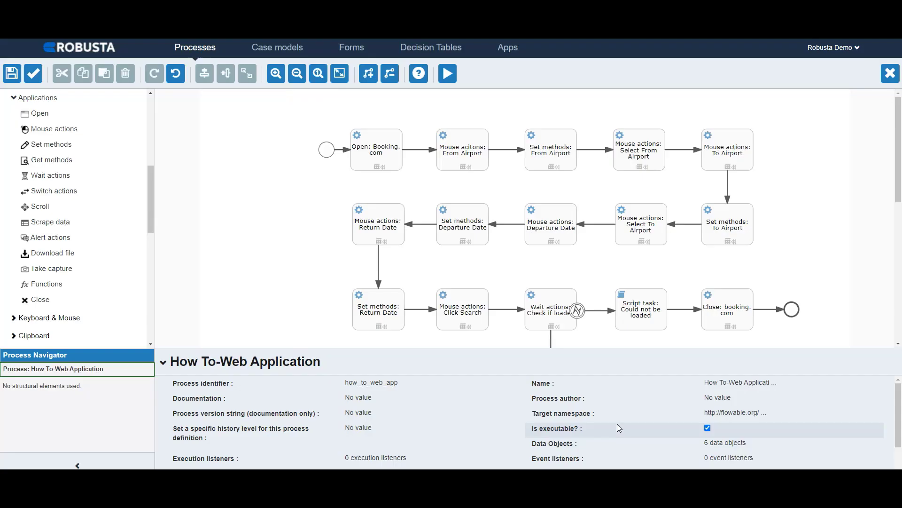
Step: Examine the Type options of Set methods: From Airport and the properties of the Select From Airport and Click Search mouse actions
left_click(552, 160)
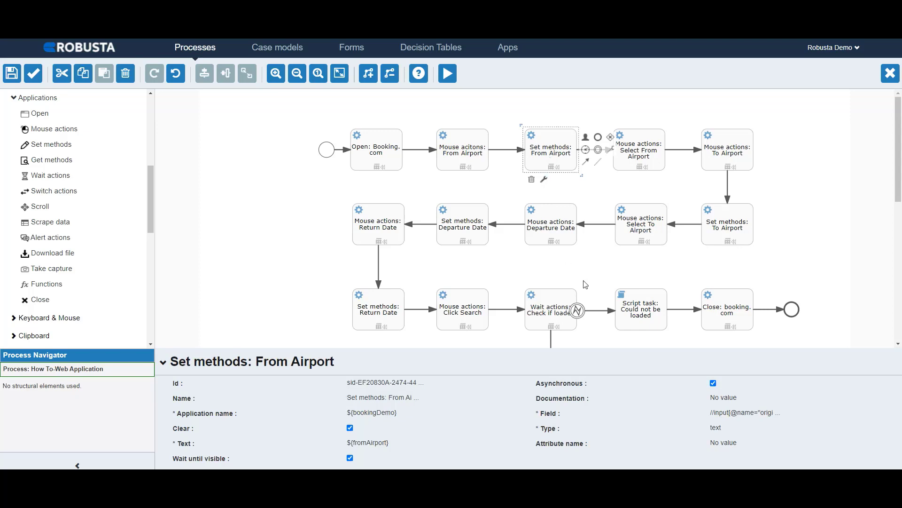
left_click(722, 428)
left_click(722, 429)
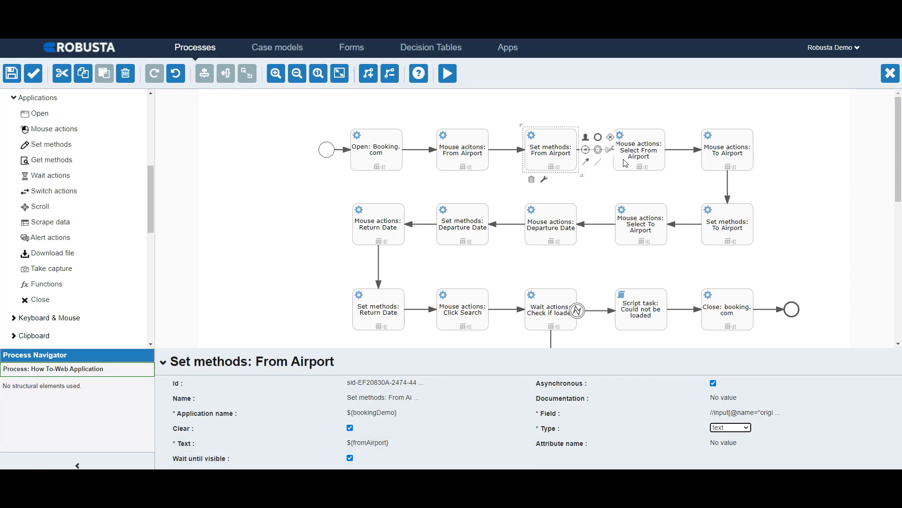
left_click(637, 155)
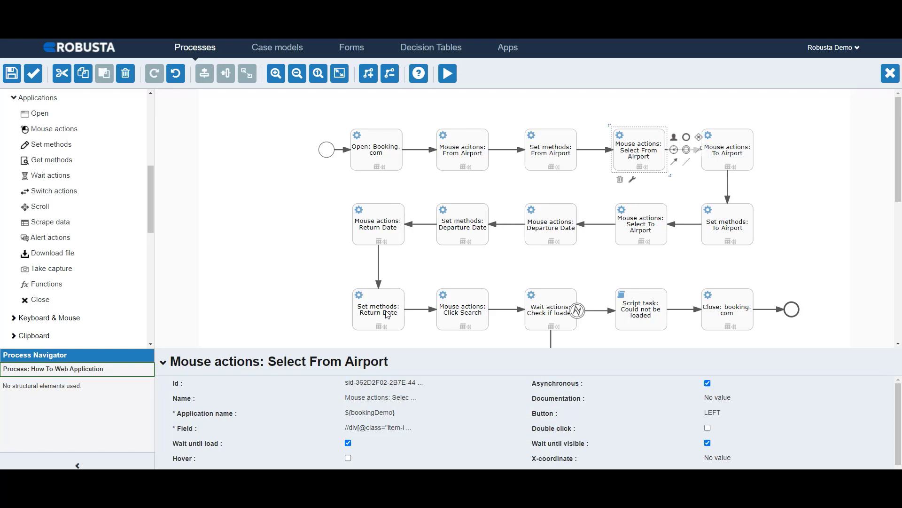
left_click(456, 313)
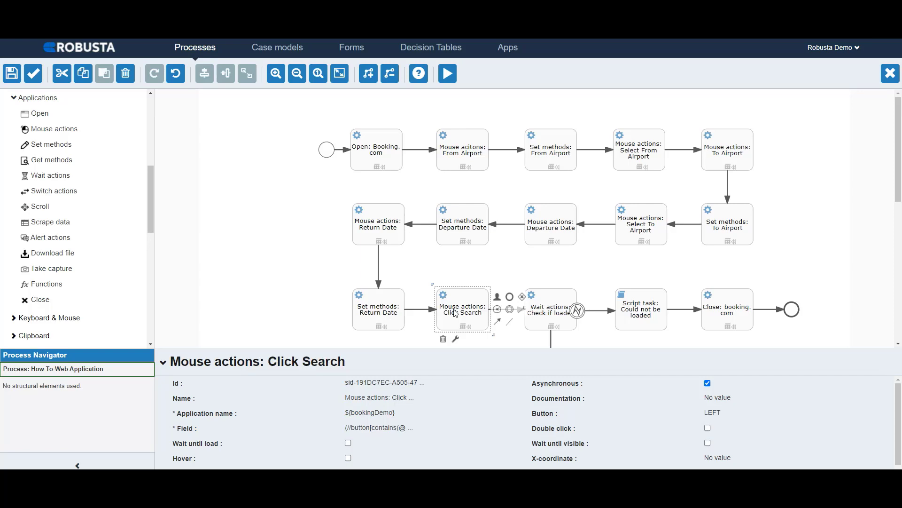
Step: Examine the Wait for options of the Wait actions: Check if loaded task
left_click(553, 313)
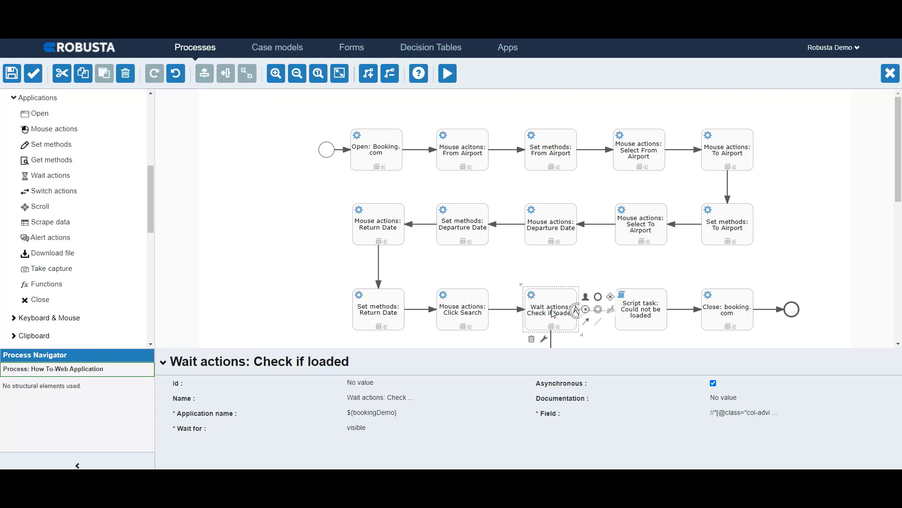
left_click(368, 430)
left_click(368, 430)
left_click(369, 436)
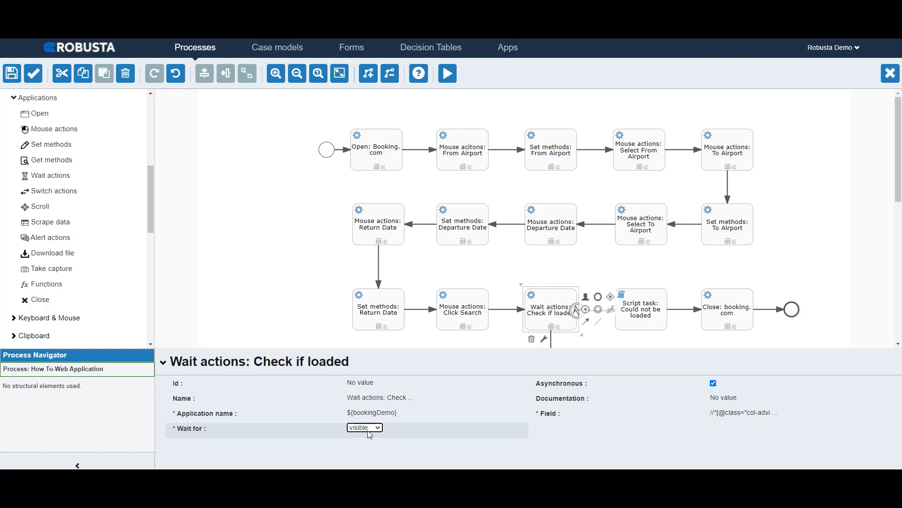
Step: Set the timeout of the Open: Booking.com task to 120 seconds
left_click(385, 166)
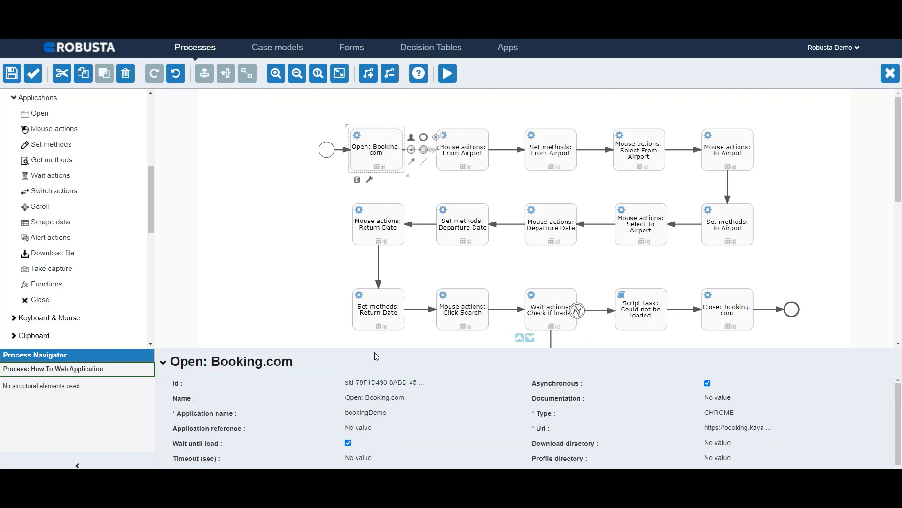
left_click(374, 459)
type("120")
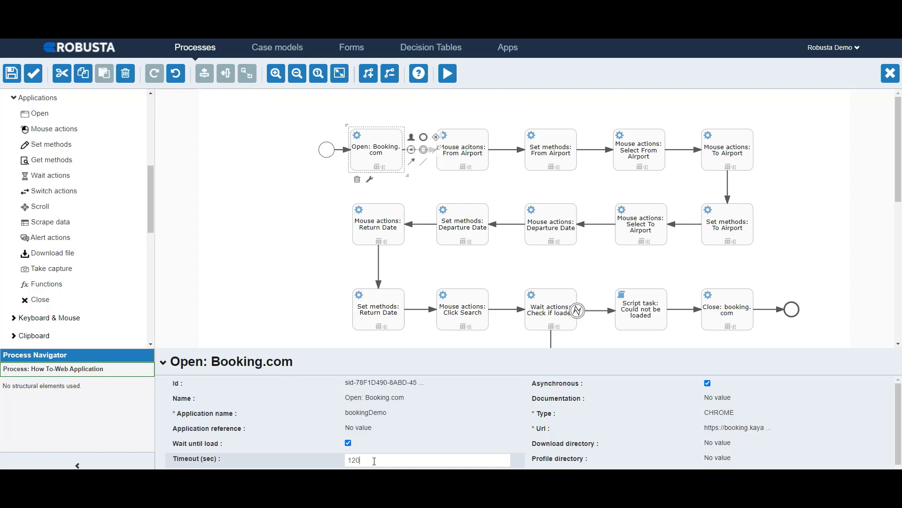
key("Return")
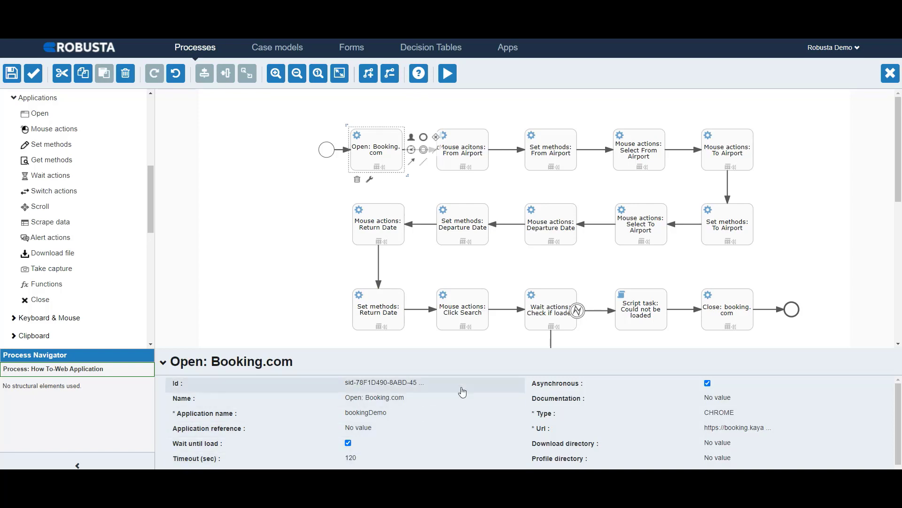
Step: Examine the Wait actions: Check if loaded task with its boundary event, and try to attach a Boundary error event to the task
left_click(554, 313)
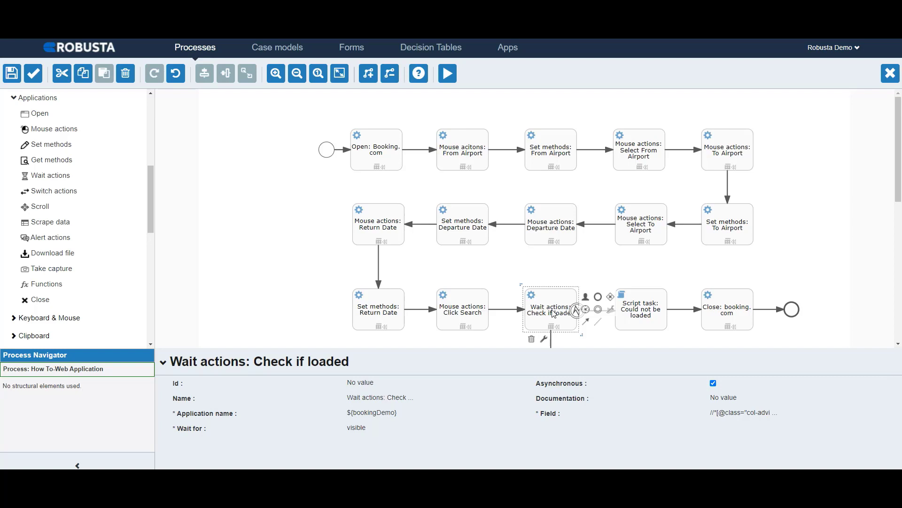
left_click(577, 311)
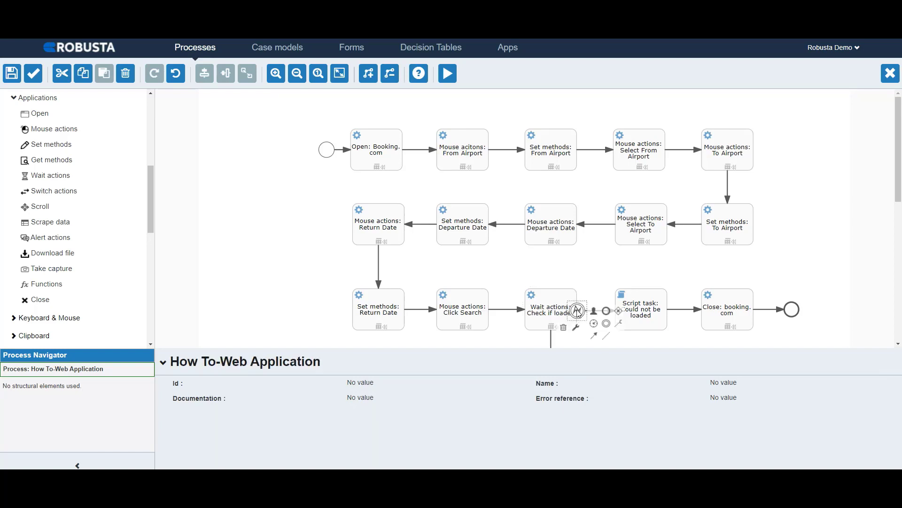
scroll(96, 224, "up", 5)
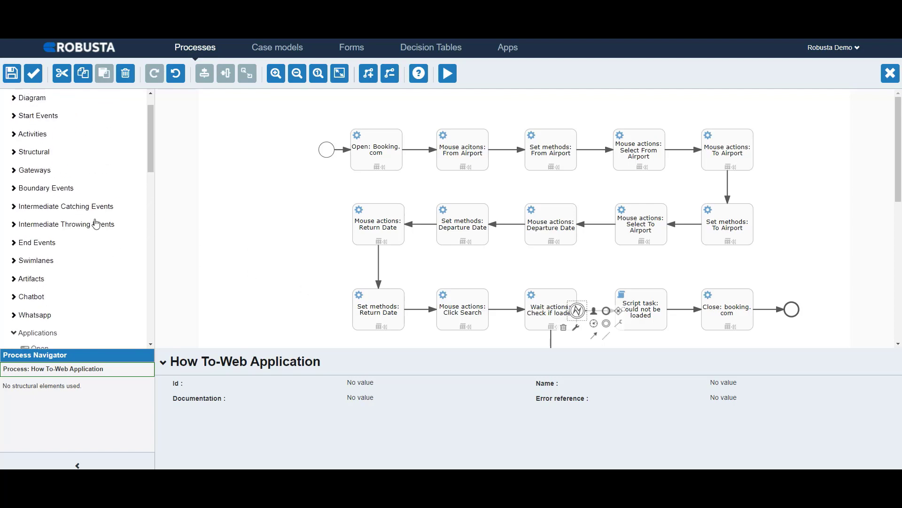
left_click(47, 188)
left_click_drag(45, 203, 574, 293)
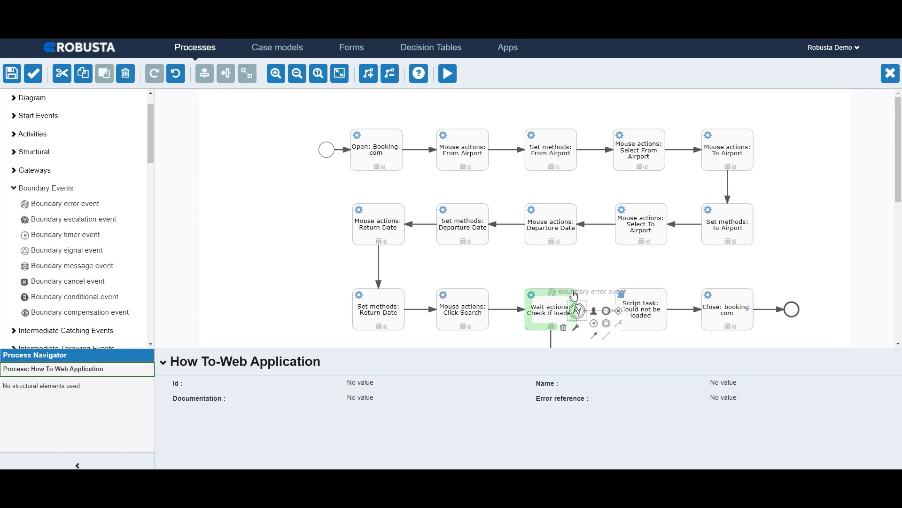
left_click_drag(574, 294, 574, 294)
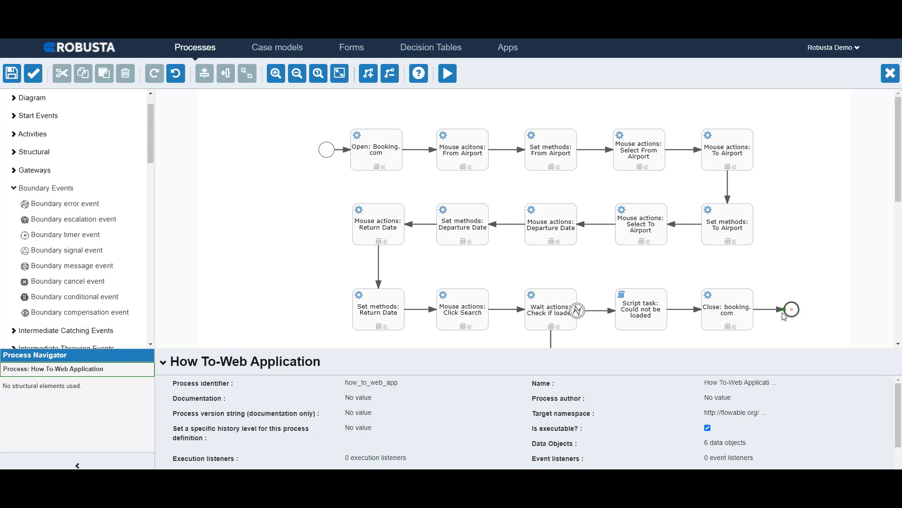
Step: Review the script of Script task: Could not be loaded
left_click(651, 311)
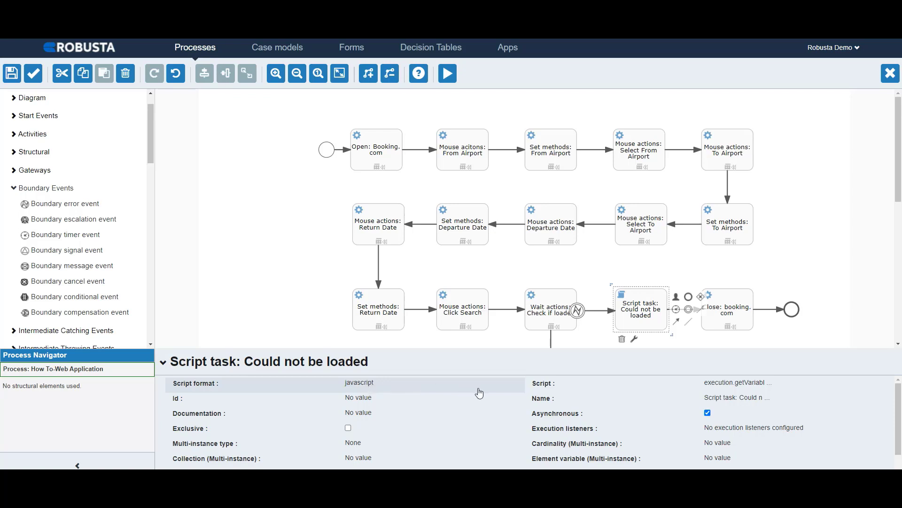
left_click(719, 391)
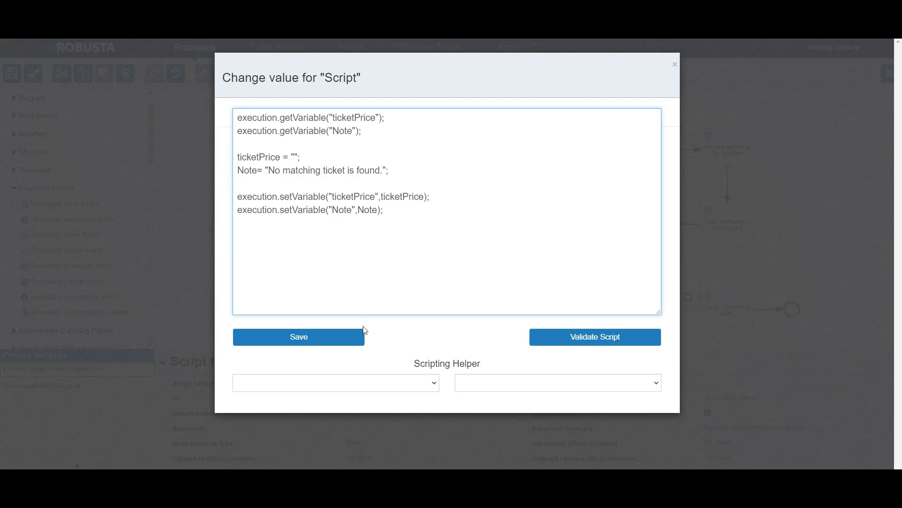
left_click(360, 339)
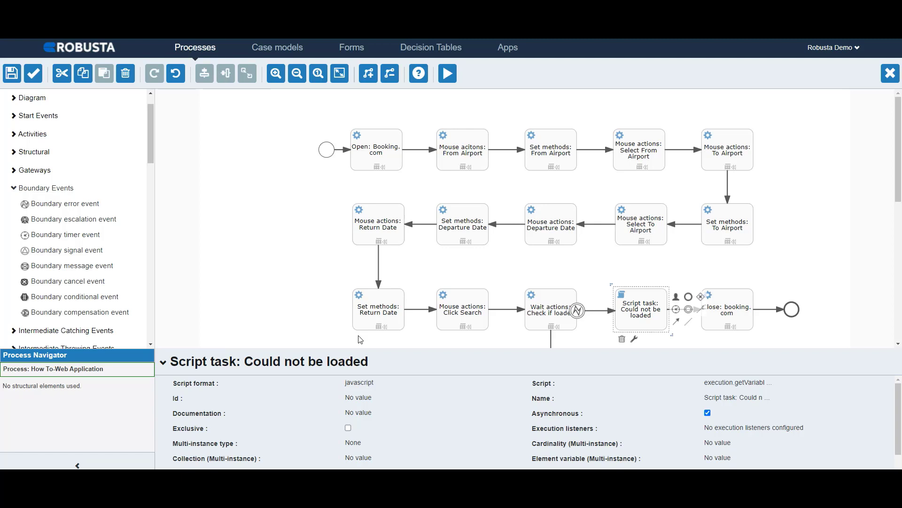
Step: Review the Application name of the Close: booking.com task on the could-not-be-loaded branch and the properties of its end event
left_click(730, 314)
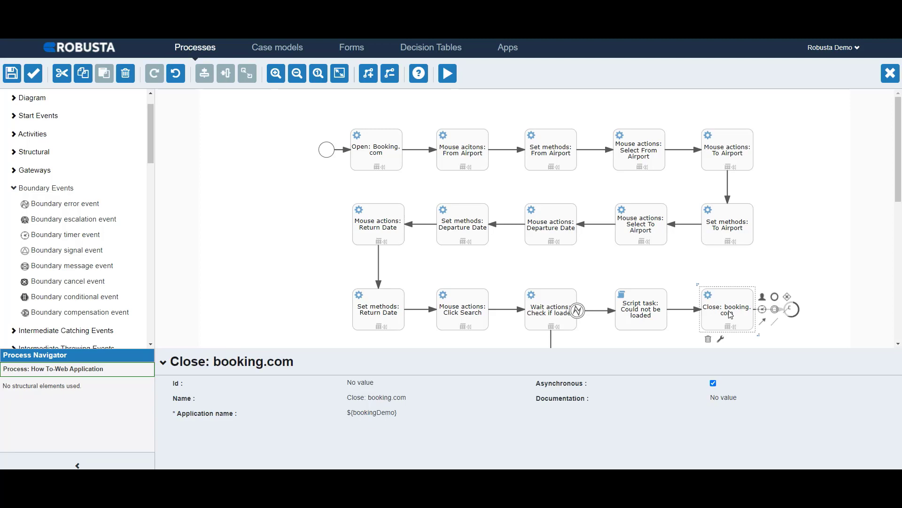
left_click(401, 413)
left_click(403, 413)
left_click(396, 429)
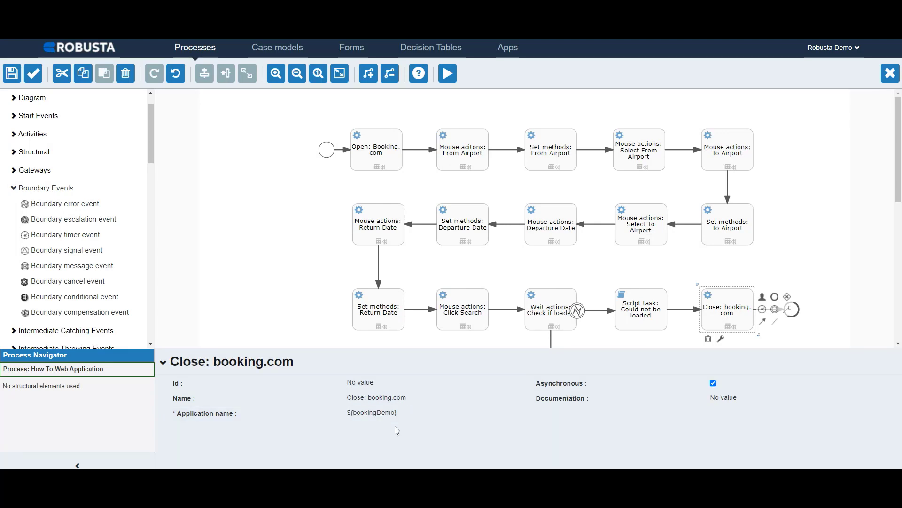
left_click(797, 315)
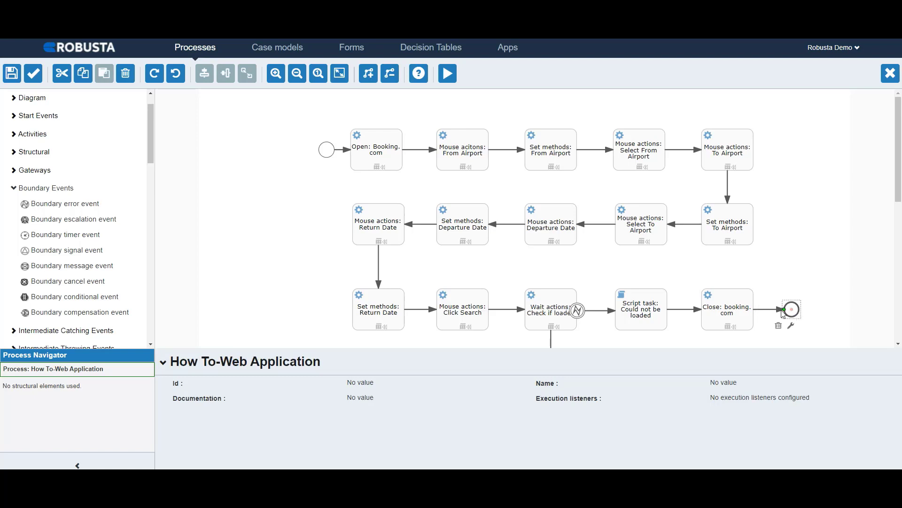
Step: Examine the properties and Action options of the Functions: Get Ticket Row Count task
scroll(794, 314, "down", 4)
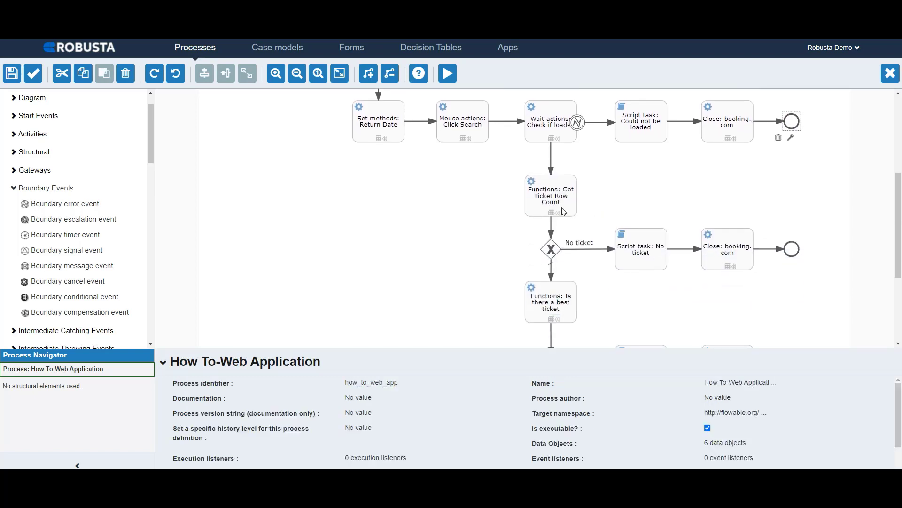
left_click(548, 204)
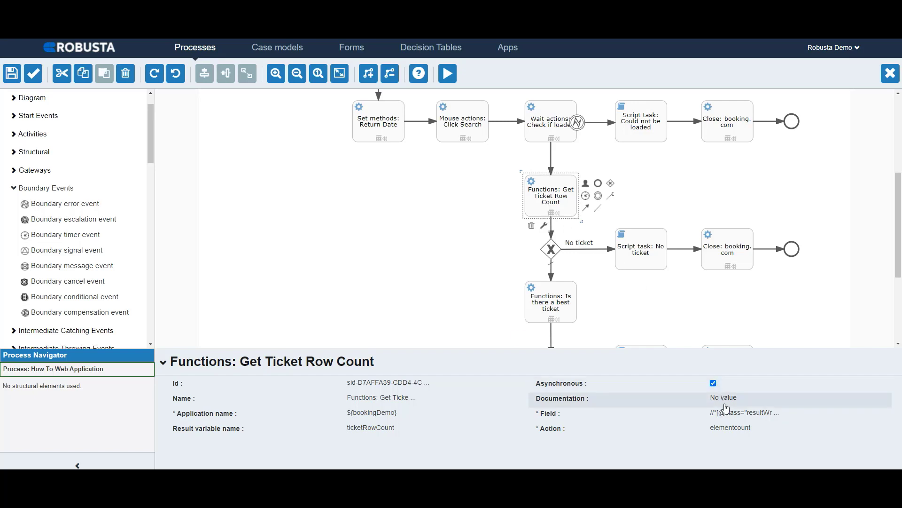
left_click(722, 431)
left_click(722, 431)
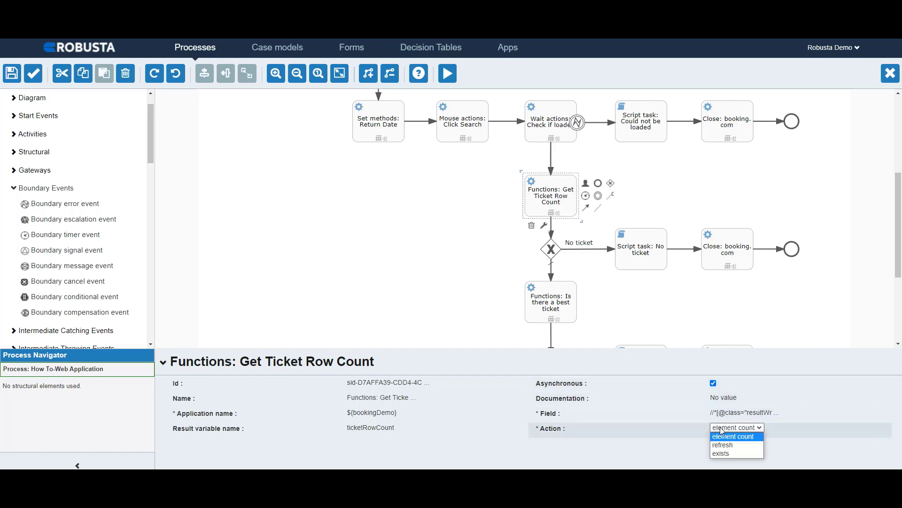
left_click(723, 431)
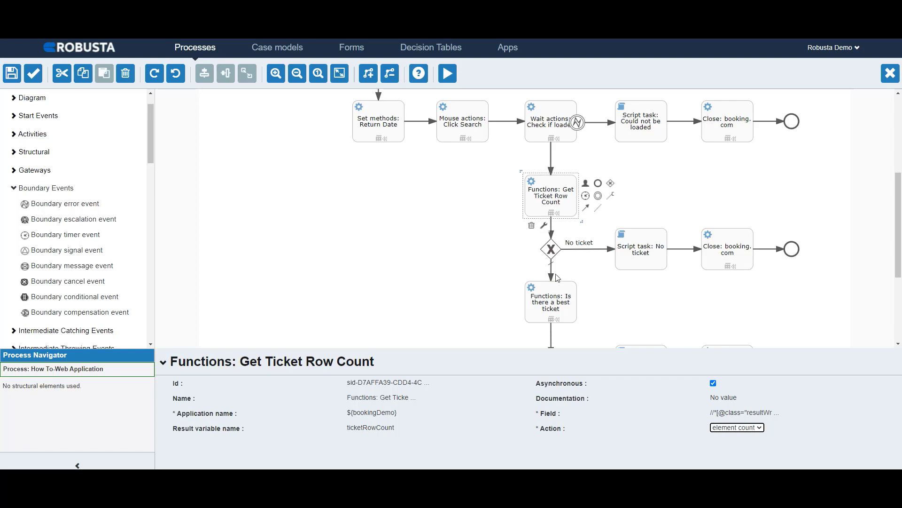
Step: Save the No ticket flow's condition with the expression ${ticketRowCount==0}
left_click(553, 252)
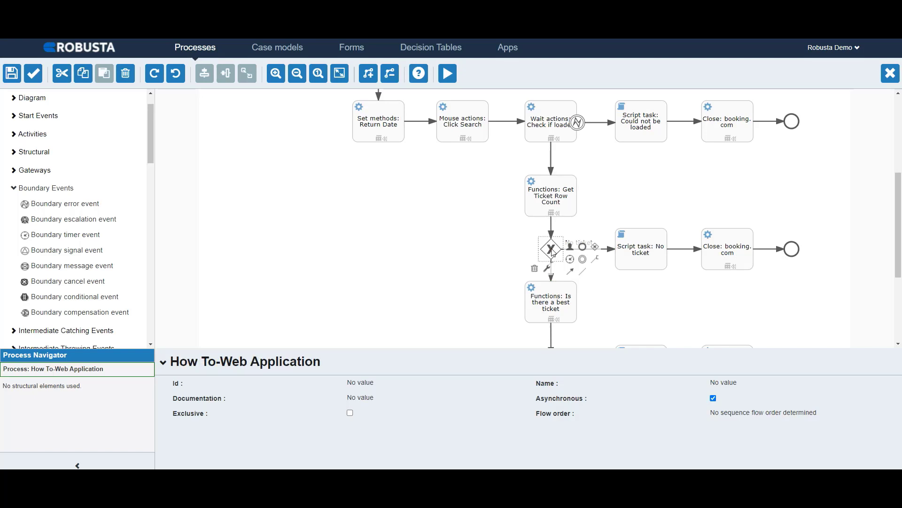
left_click(606, 249)
left_click(725, 399)
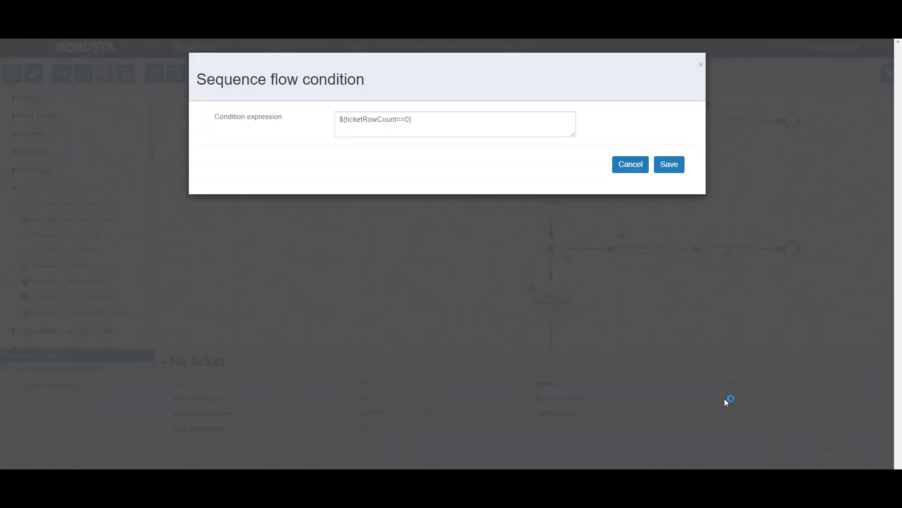
left_click(399, 119)
type("=")
left_click(679, 168)
Step: Review the first gateway's default flow setting and the properties of Script task: No ticket and its Close: booking.com task
left_click(552, 271)
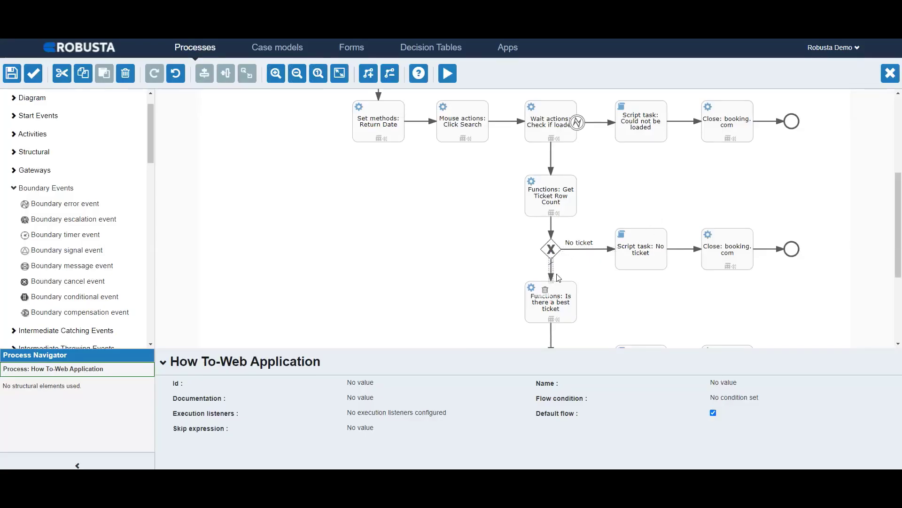
left_click(714, 413)
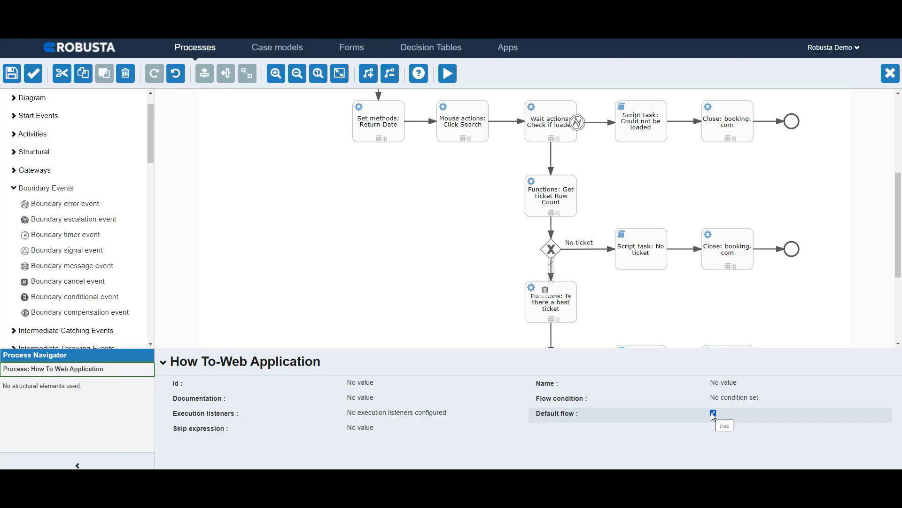
left_click(647, 250)
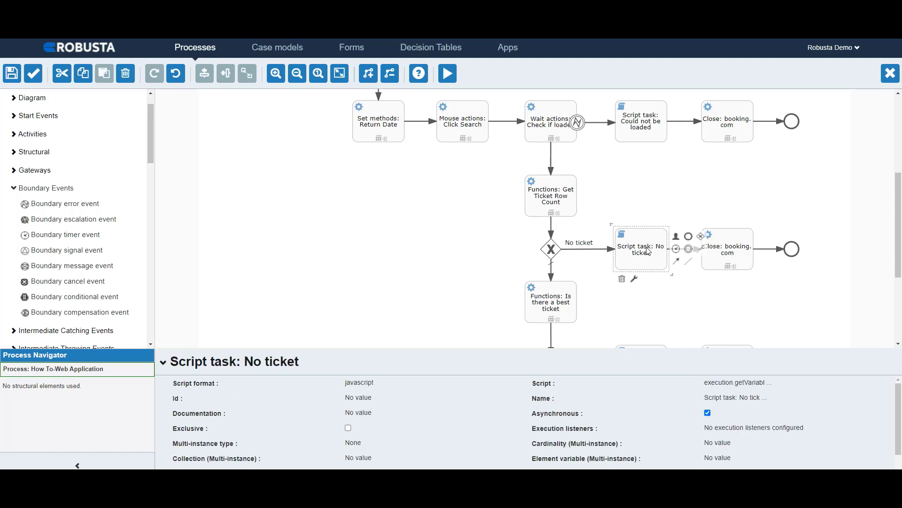
left_click(740, 253)
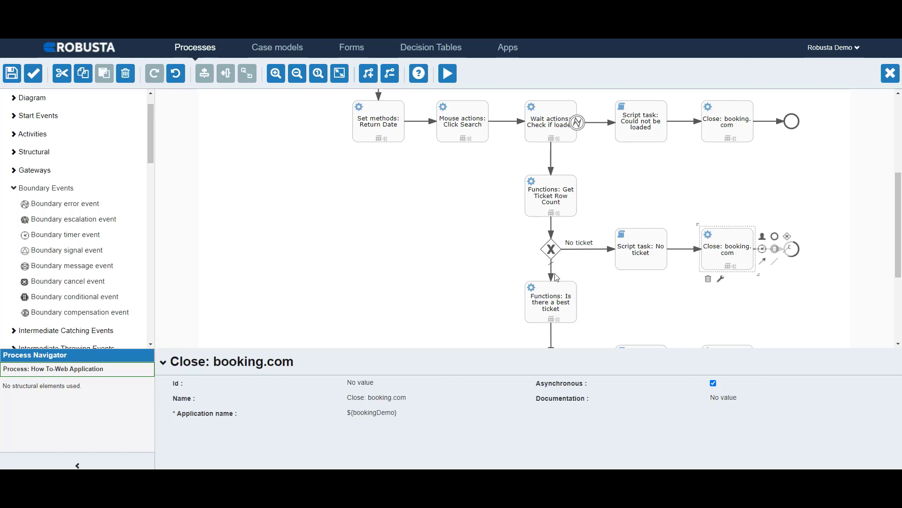
Step: Examine the properties of Functions: Is there a best ticket and the condition of the flow leading to Script task: Found best ticket
left_click(558, 311)
scroll(559, 311, "down", 2)
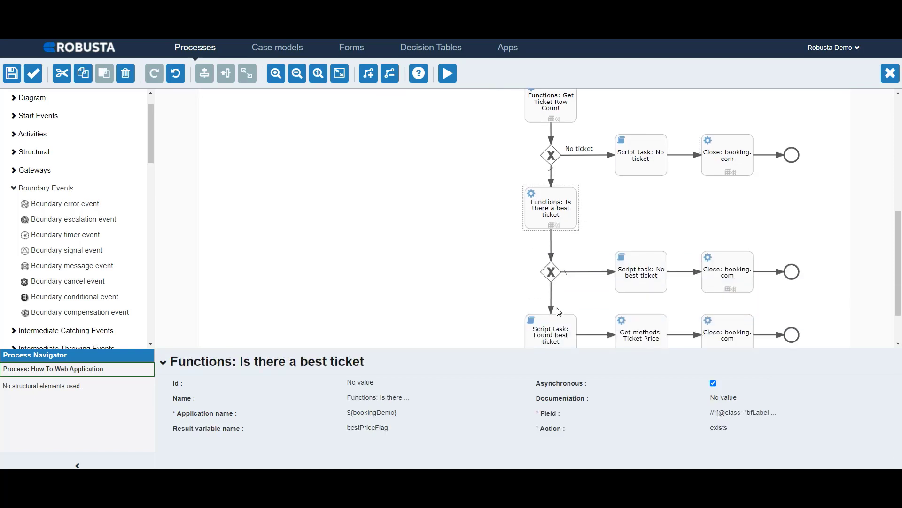
scroll(560, 309, "down", 1)
left_click(546, 166)
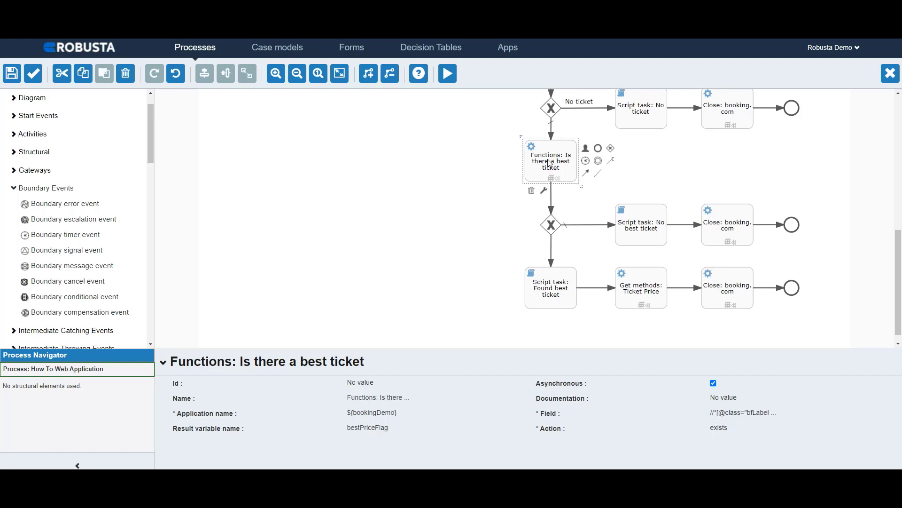
left_click(553, 252)
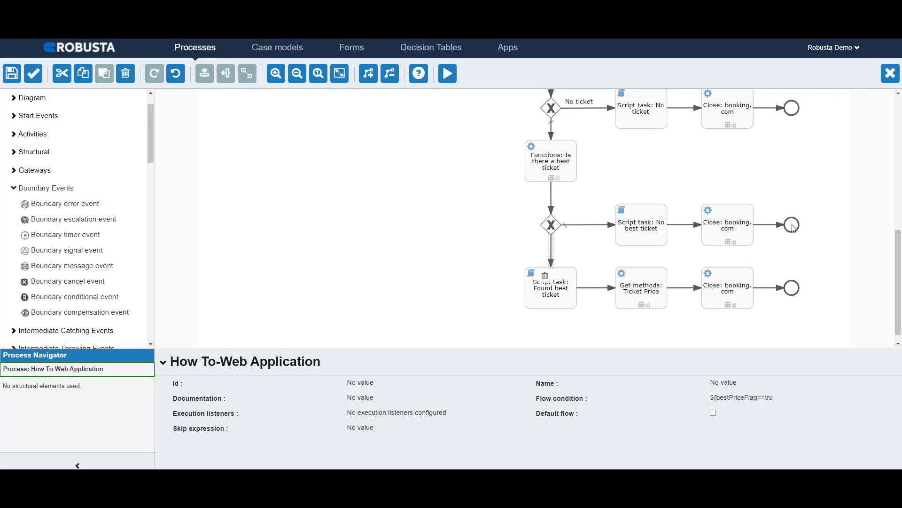
Step: Review the properties of Script task: Found best ticket, Get methods: Ticket Price, the closing task and the end event on that branch
left_click(562, 289)
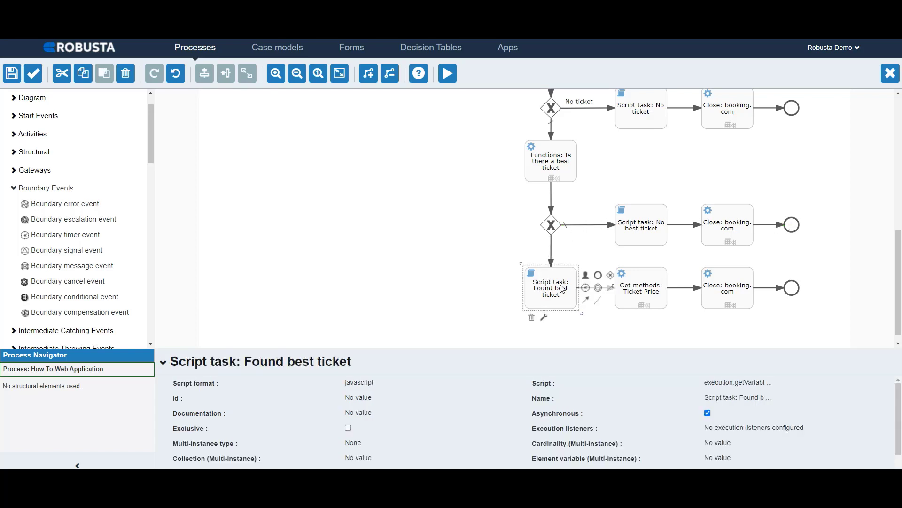
left_click(638, 291)
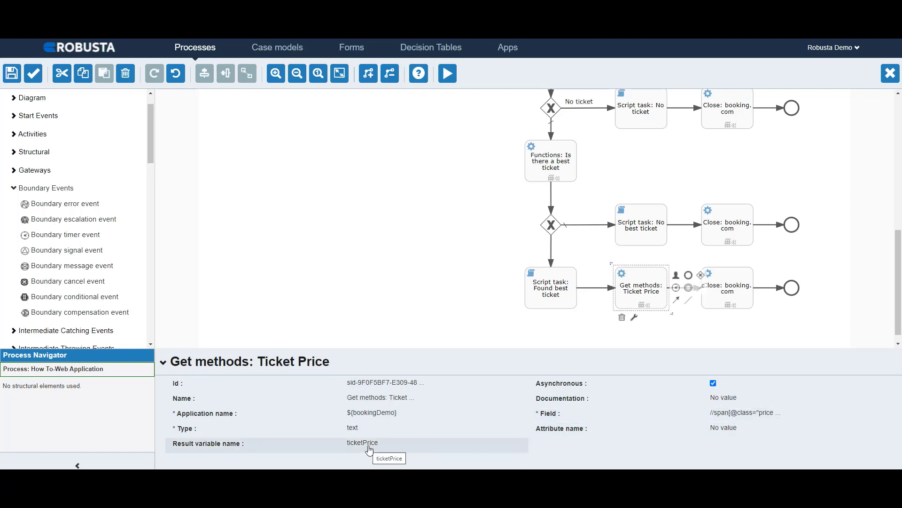
left_click(735, 286)
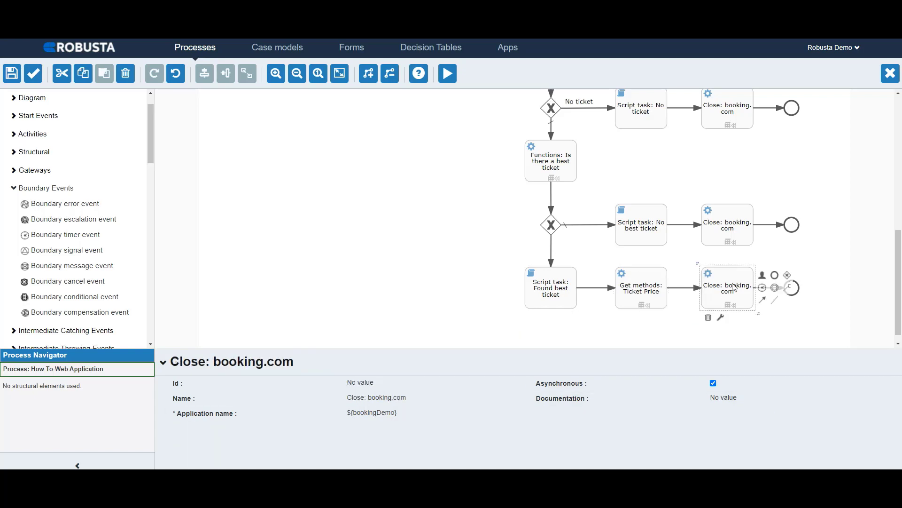
left_click(796, 294)
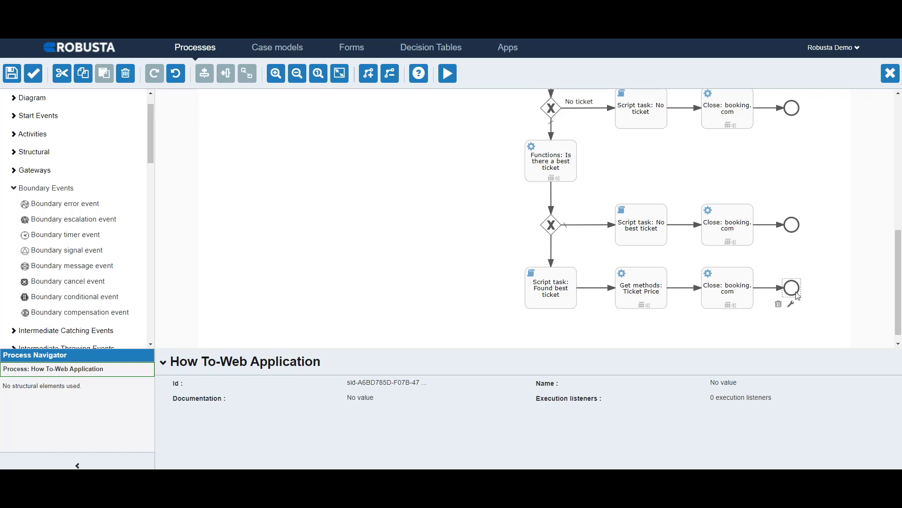
Step: Run the process with the Booking Flight Price Demo App application, the demo worker account and App Publish Required enabled
left_click(448, 73)
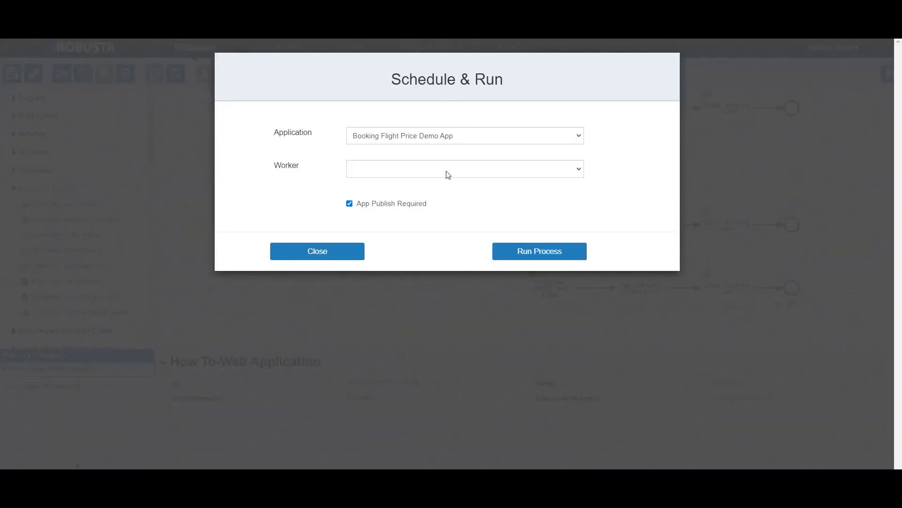
left_click(448, 175)
left_click(445, 190)
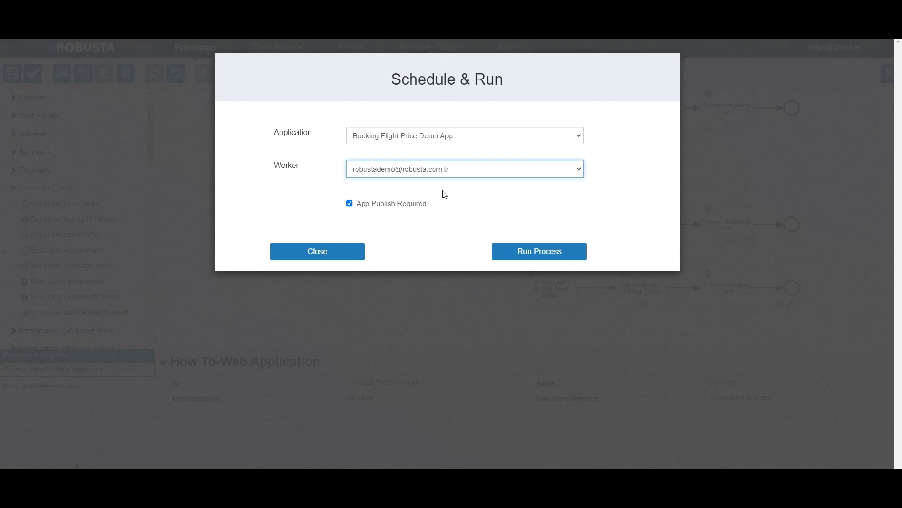
left_click(541, 255)
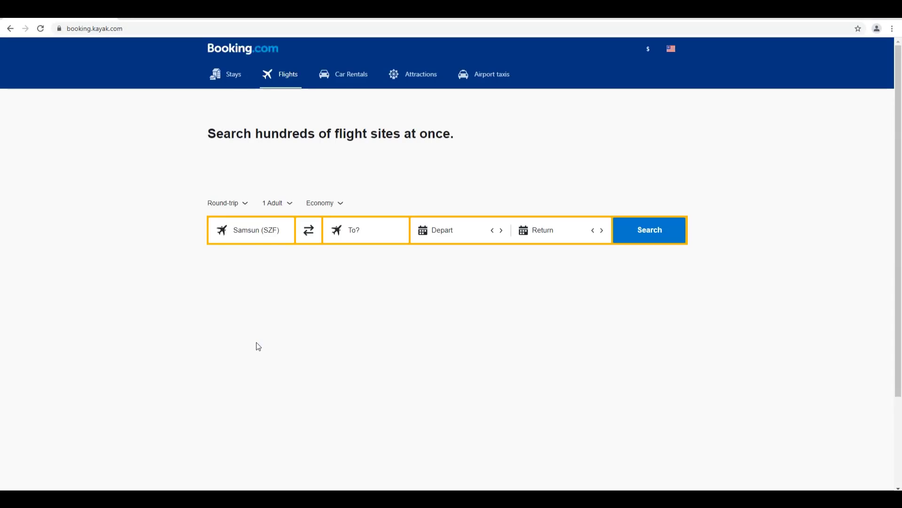
Step: In the Booking.com flight search, set the departure airport to New York, NY (NYC) and the destination to Chicago, IL (CHI)
key("Tab")
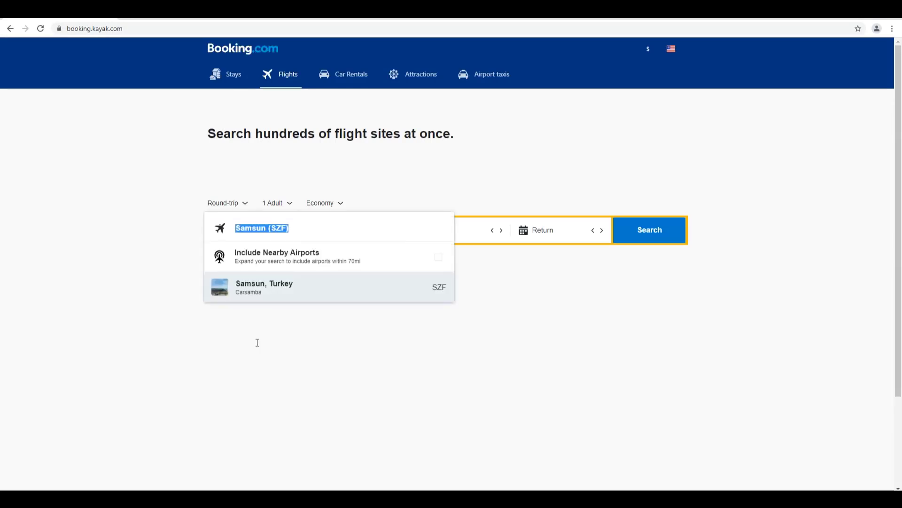
type("New York, NY (NYC)")
key("Return")
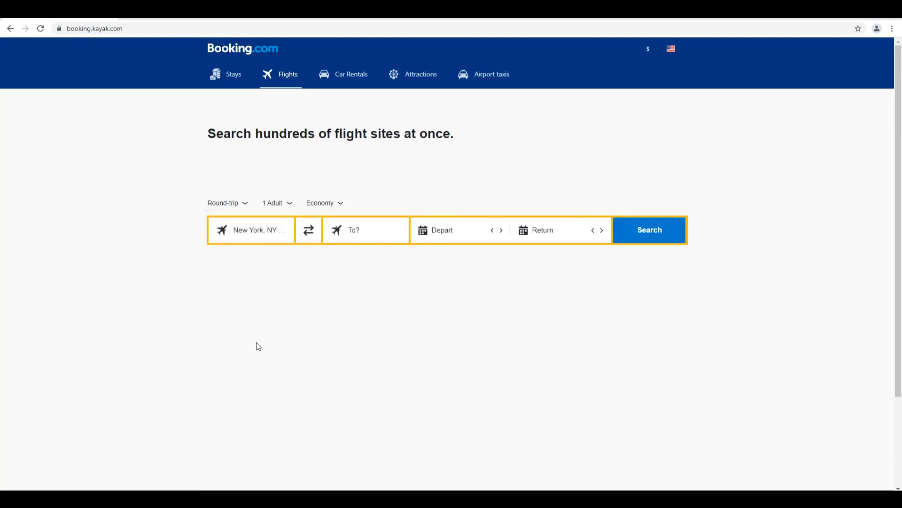
key("Tab")
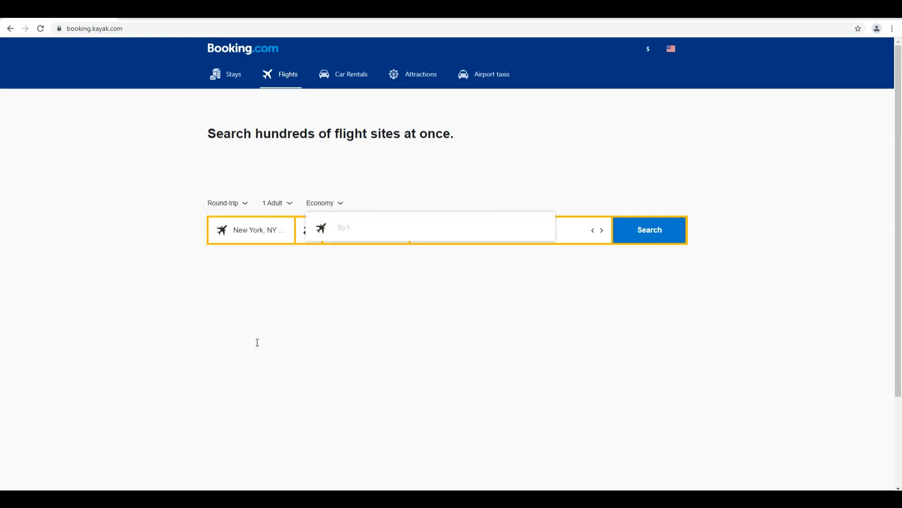
type("Chicago, IL (CHI)")
key("Return")
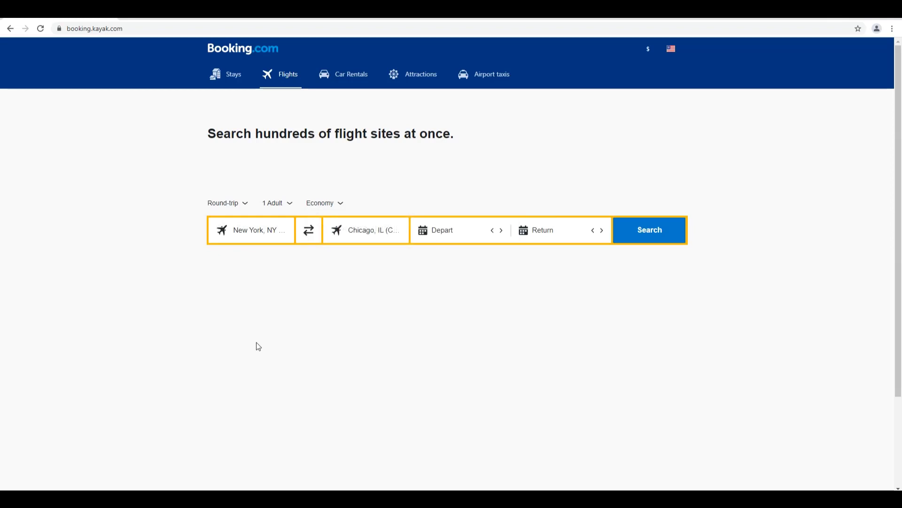
Step: Set the flight search's departure date to 11/9 and return date to 11/16, and run the search
type("11/9")
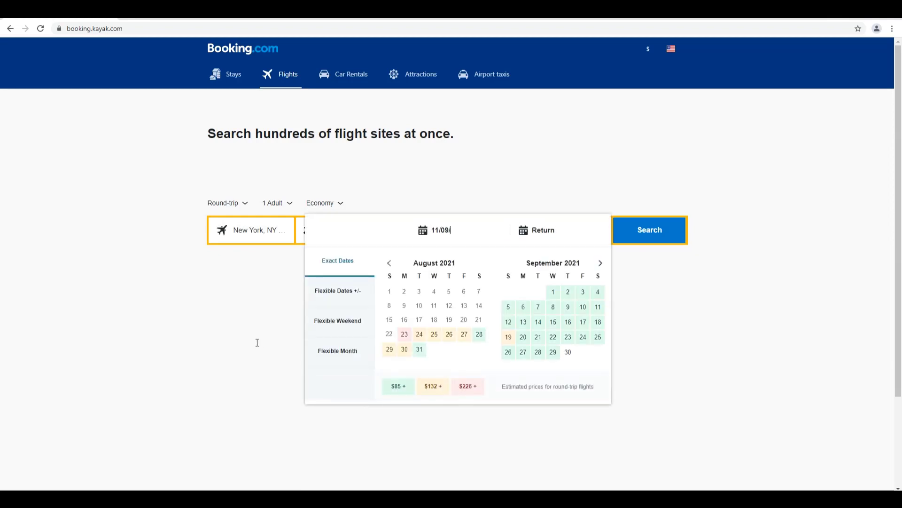
key("Tab")
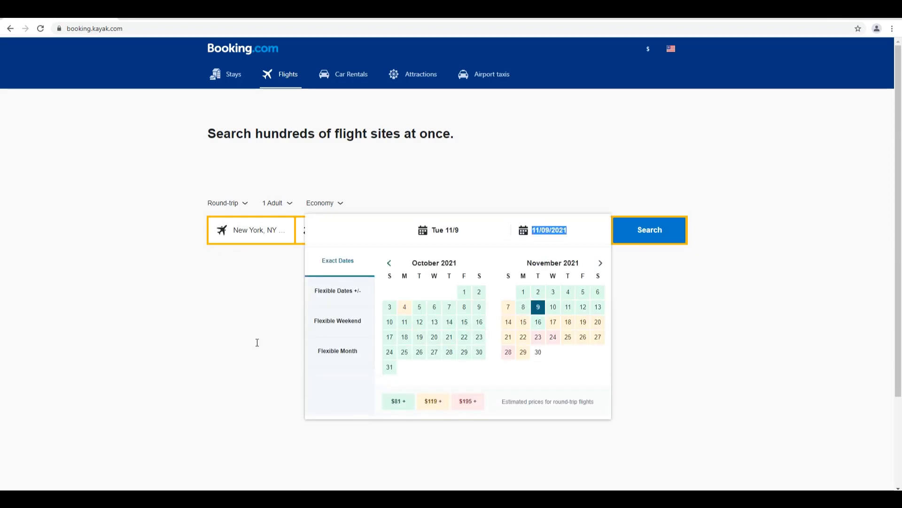
type("11/16")
key("Return")
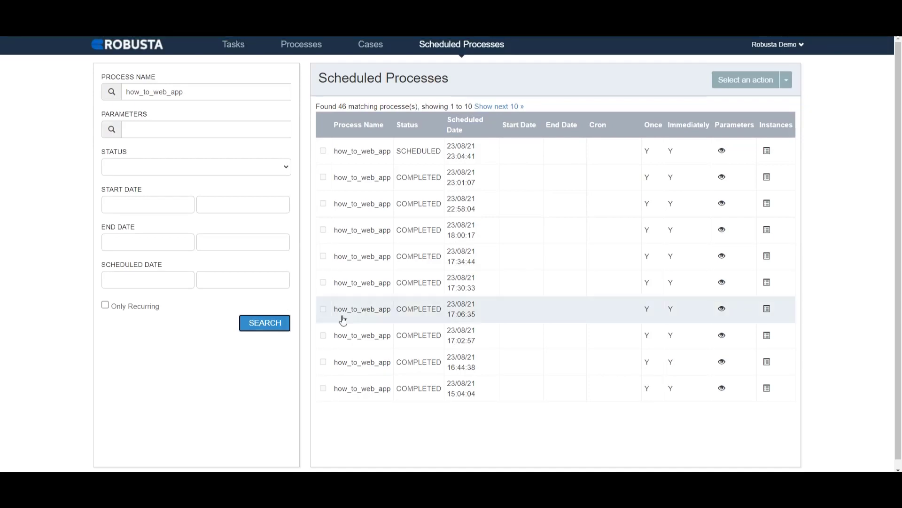
Step: Open the instances of the most recently scheduled how_to_web_app run and examine the executed path in its process diagram
left_click(767, 150)
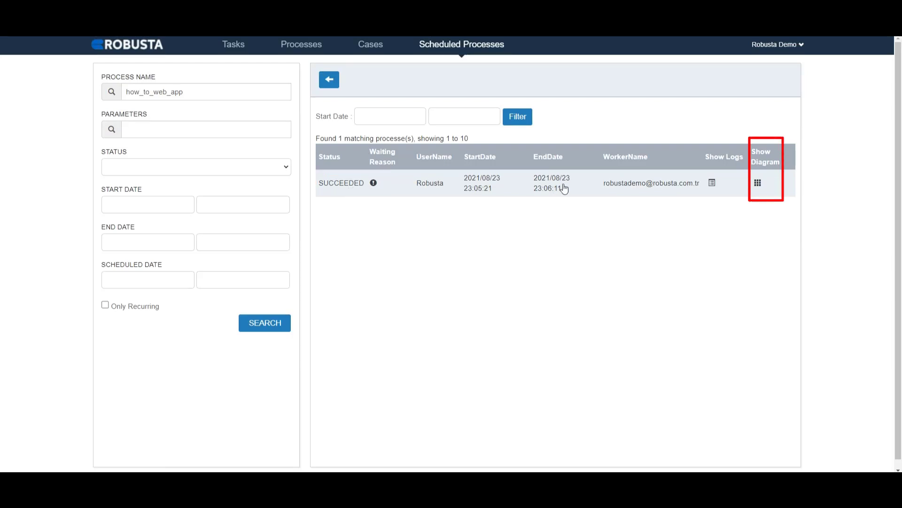
left_click(758, 182)
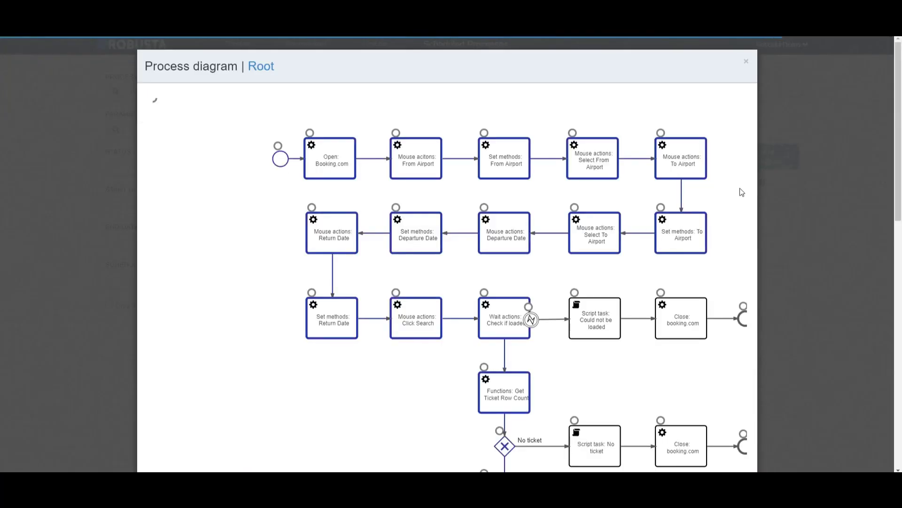
scroll(730, 222, "down", 3)
scroll(728, 222, "down", 15)
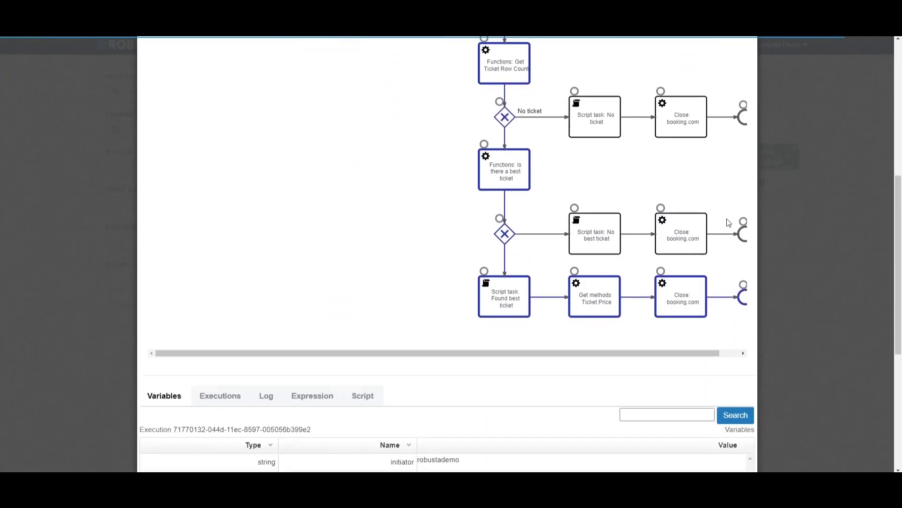